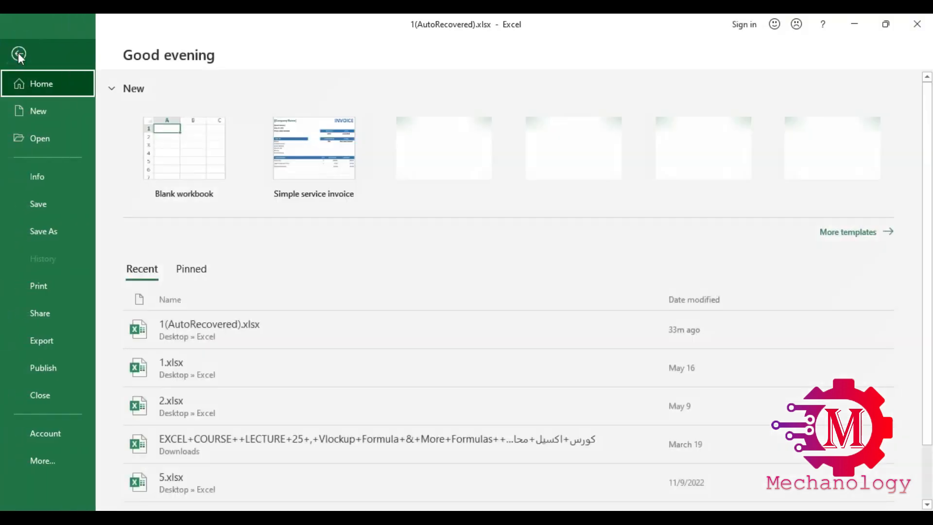
Open the Custom Lists editor from the General section of the advanced Excel options
left_click(51, 460)
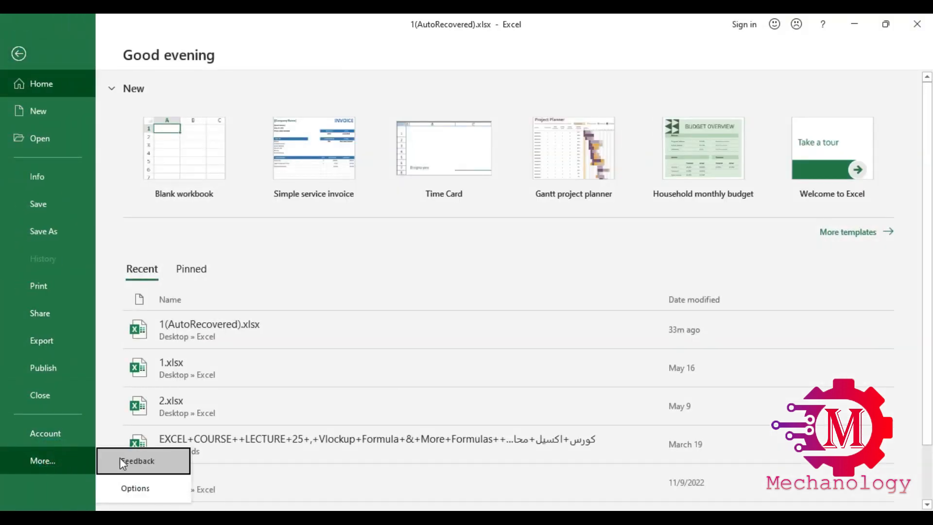
left_click(134, 487)
left_click(244, 191)
scroll(436, 277, "down", 20)
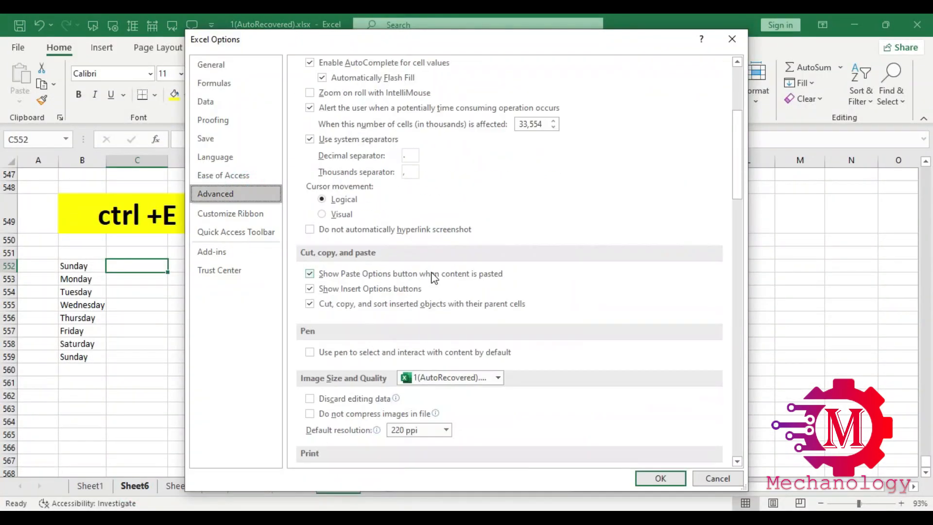
scroll(435, 281, "down", 5)
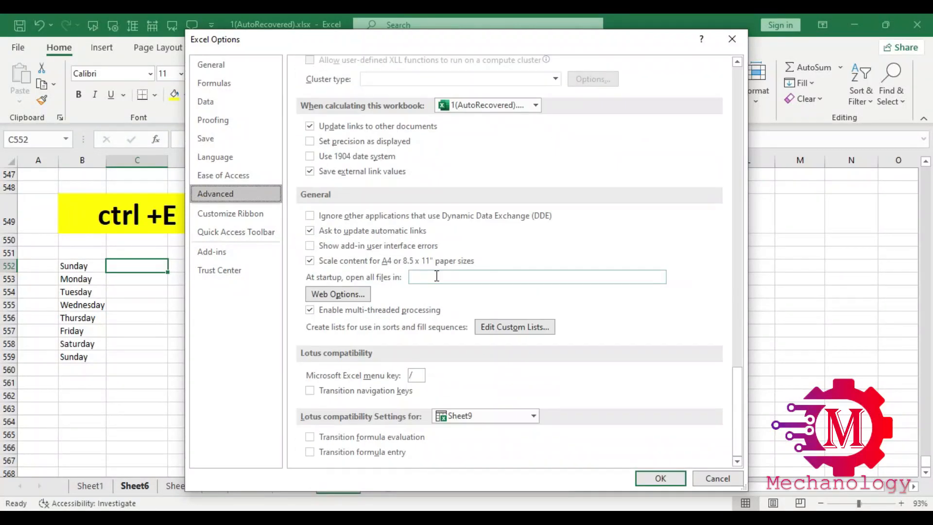
left_click(516, 328)
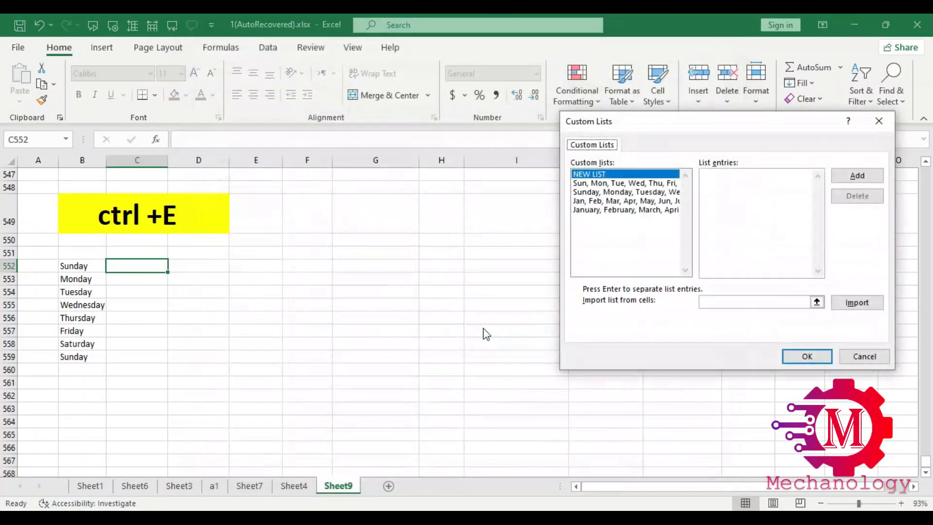
Examine the entries of the built-in weekday and month custom lists, and close the options without changes
left_click(597, 184)
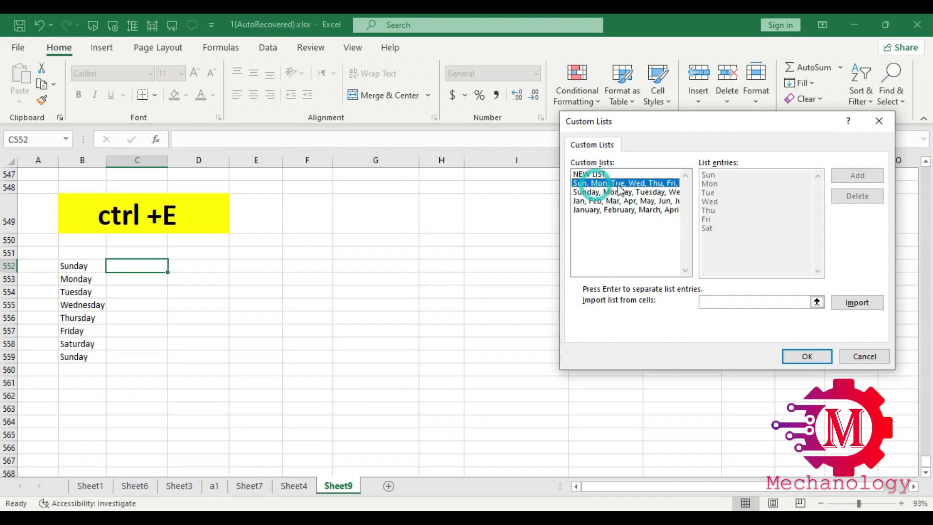
left_click(620, 192)
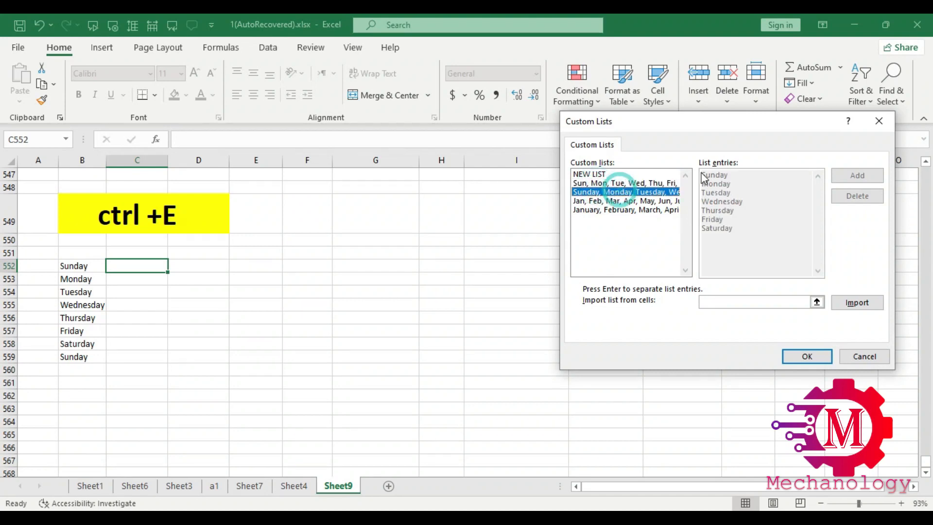
left_click(593, 201)
left_click(593, 210)
left_click(591, 174)
left_click(879, 121)
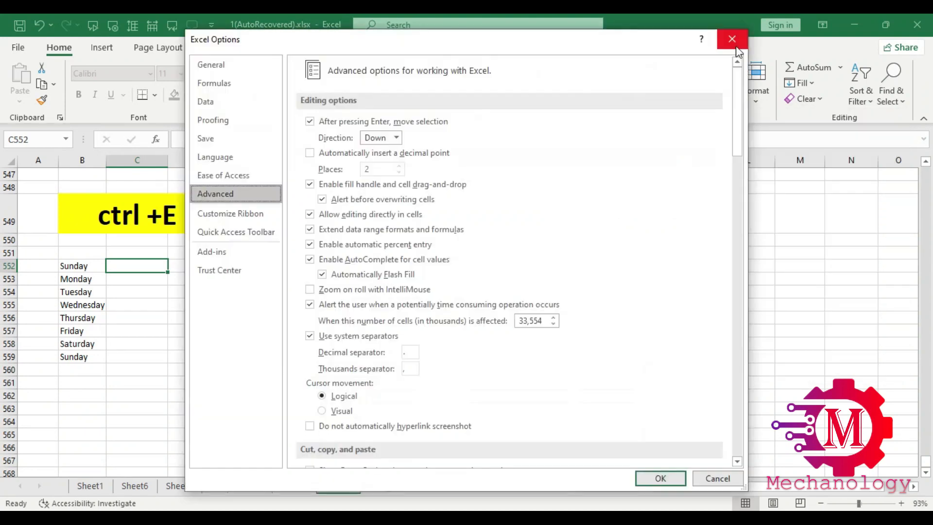
left_click(730, 37)
Enter "su" in cell C552 and Flash Fill column C down to C559 with each weekday's first two letters
left_click(161, 267)
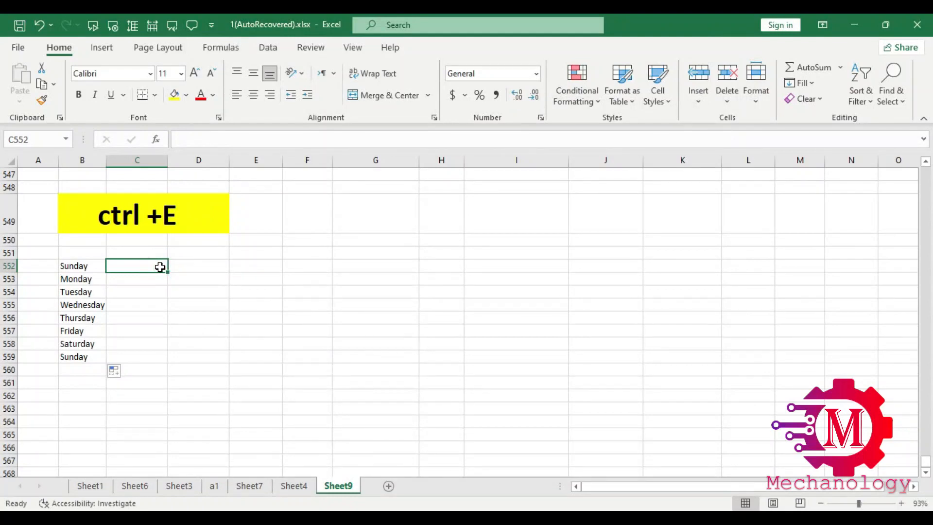
type("su")
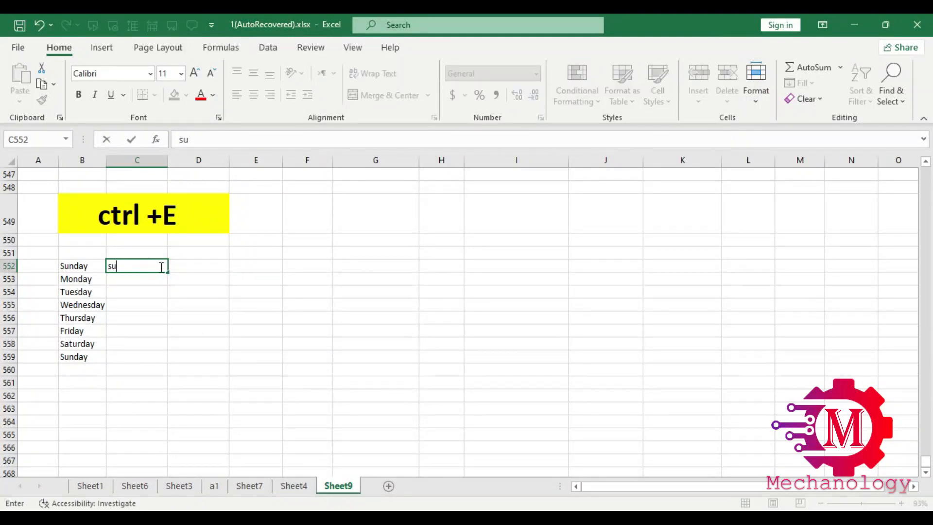
key("Return")
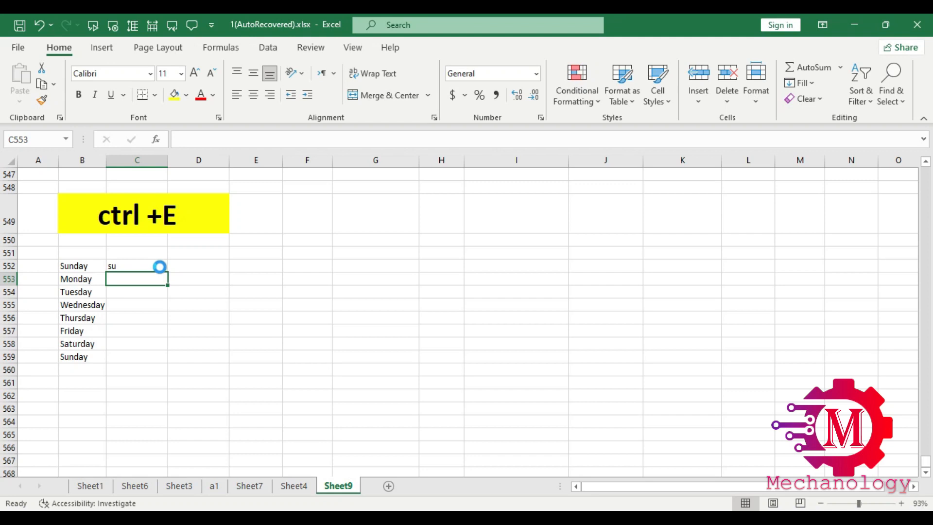
key("ctrl+e")
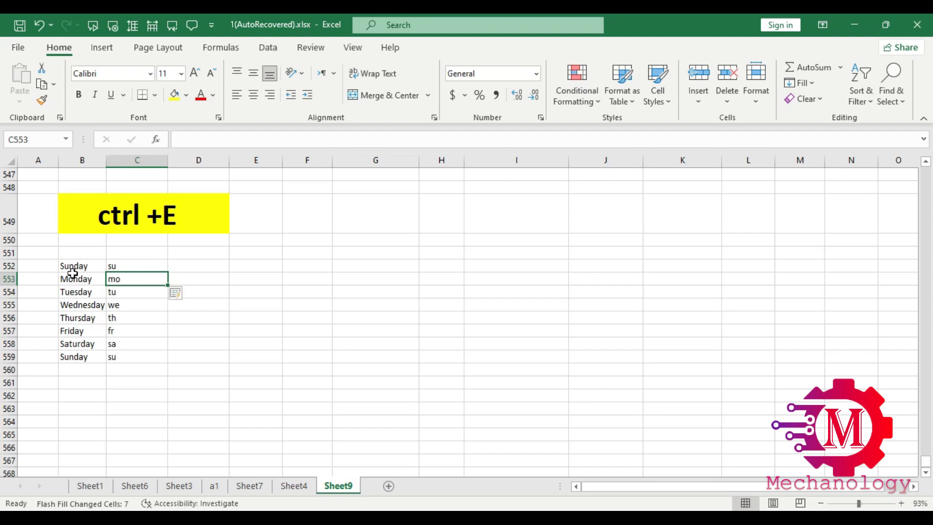
Enter "d" in cell D552 and Flash Fill column D down to C559's row from that single-letter example
left_click(199, 265)
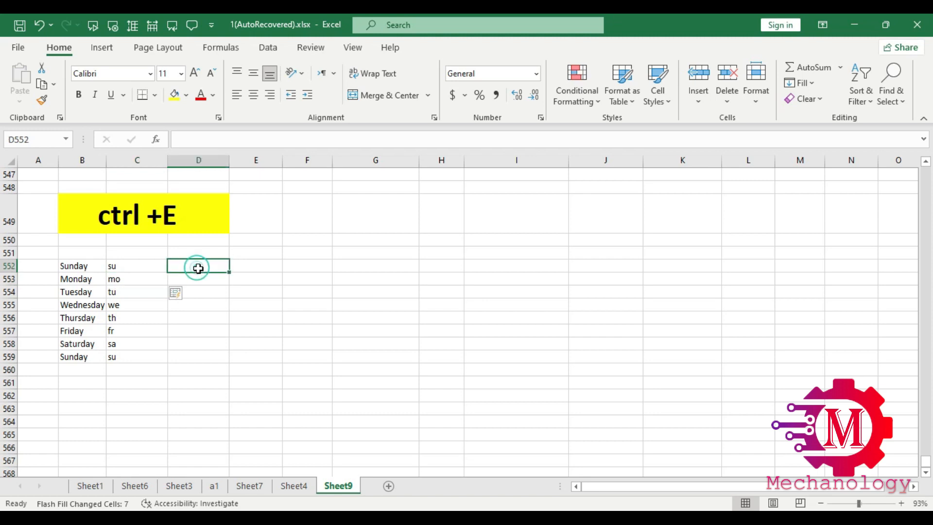
type("d")
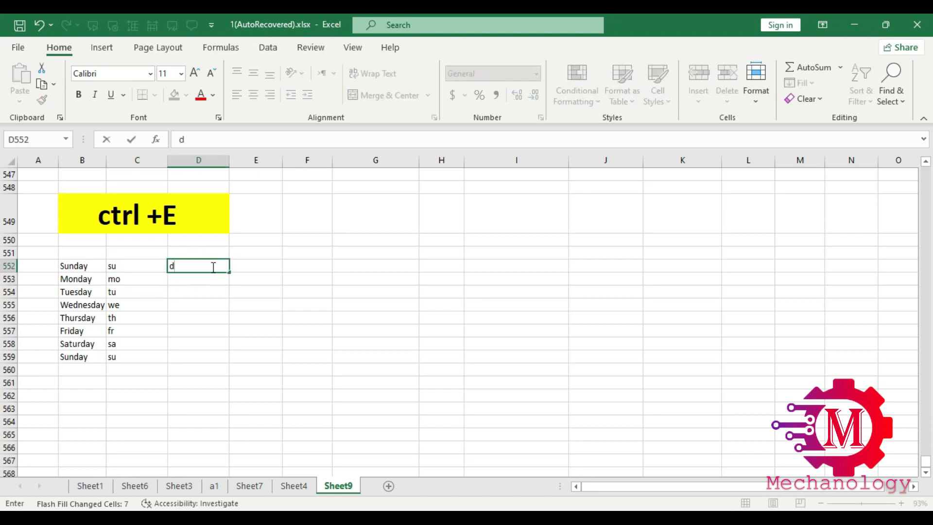
key("Return")
key("ctrl+e")
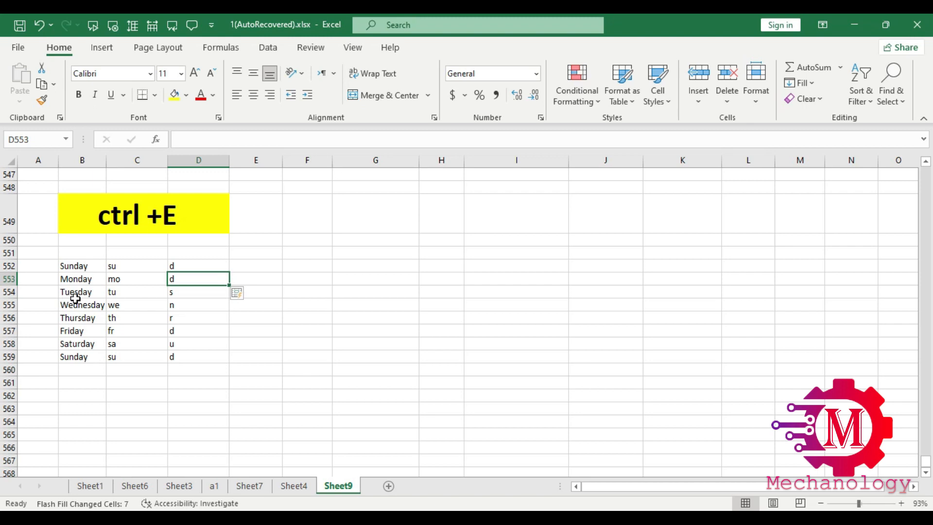
Enter "jan" in cell F552 and AutoFill the abbreviated month series down to F559
left_click(308, 266)
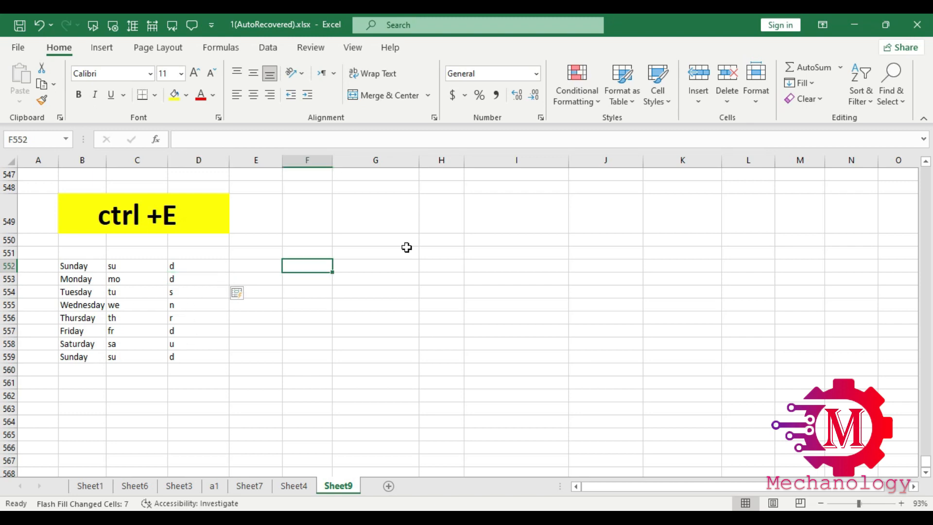
type("jan")
key("Return")
left_click(307, 266)
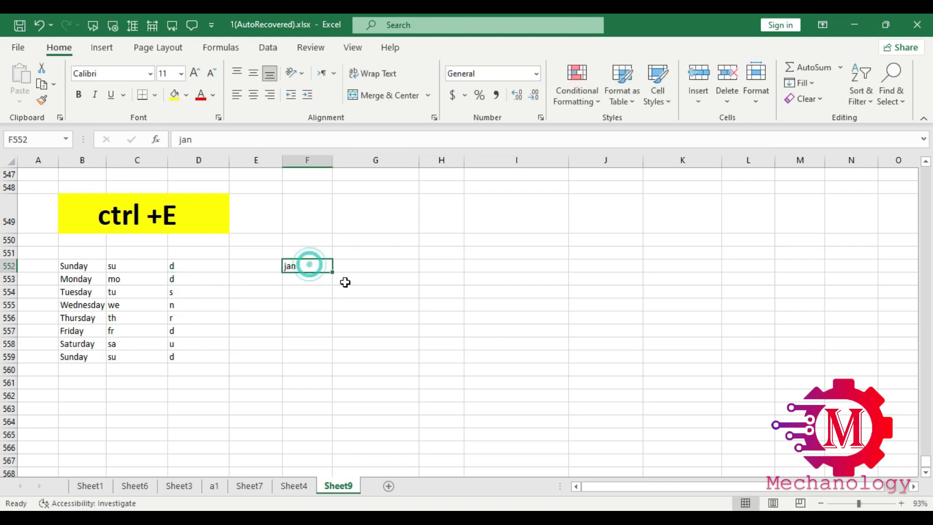
left_click_drag(334, 275, 336, 360)
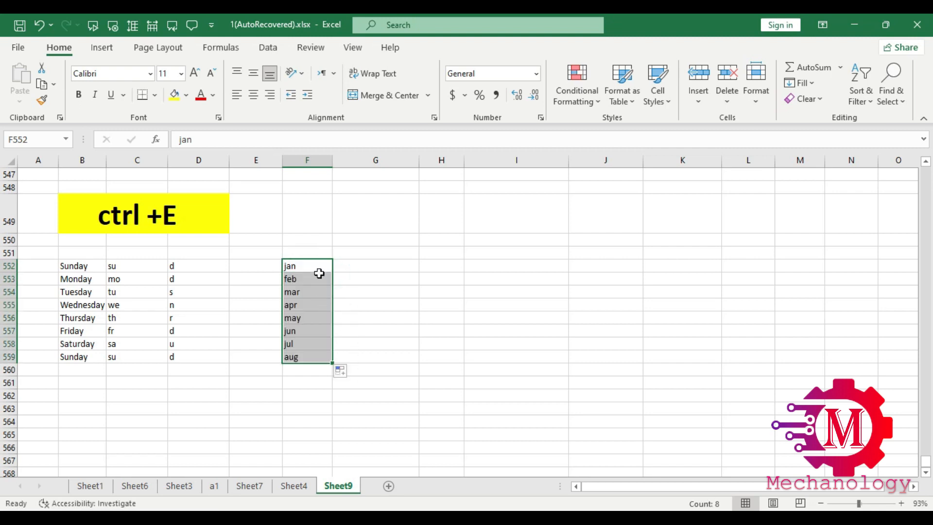
Enter "n" in cell G552 and Flash Fill column G down to G559 with each month abbreviation's last letter
left_click(367, 268)
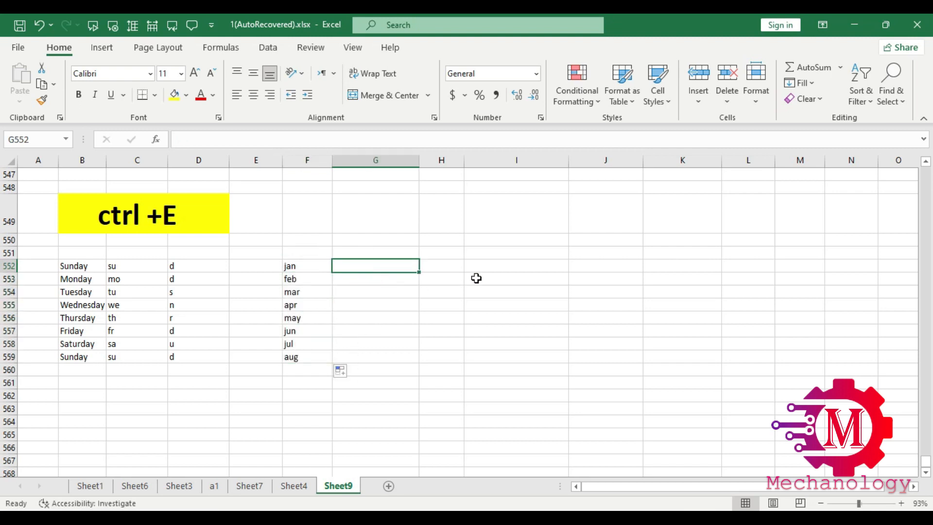
type("n")
key("Return")
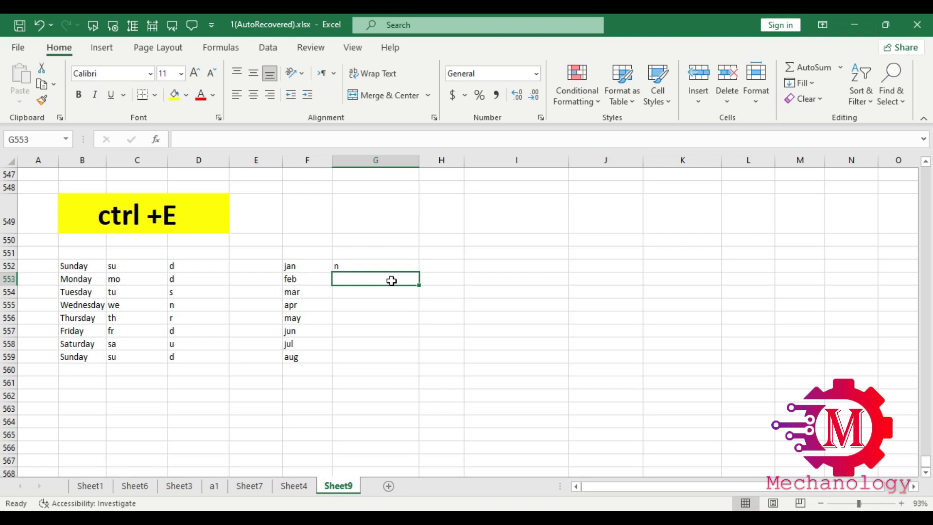
key("ctrl+e")
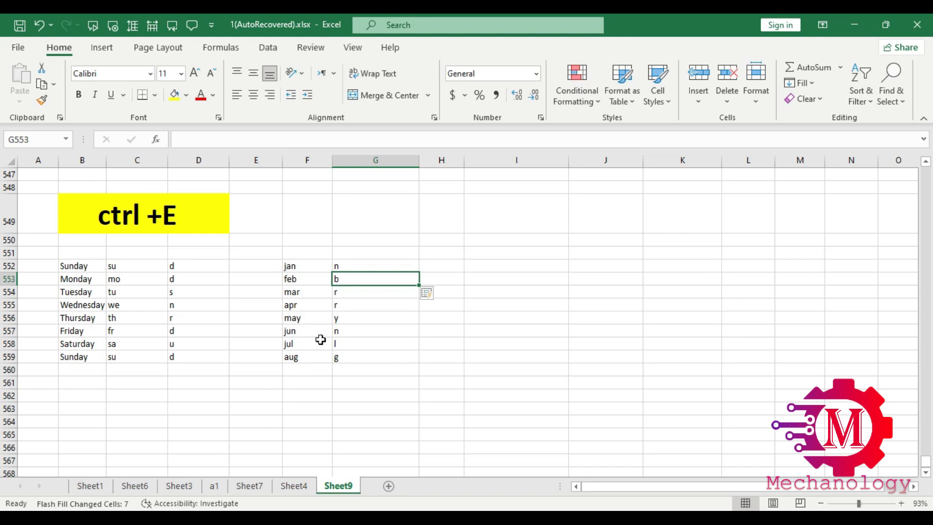
Fill H552:H559 with the number series 1 to 8, and Flash Fill column I from the example "n1" in I552
left_click_drag(464, 285, 470, 369)
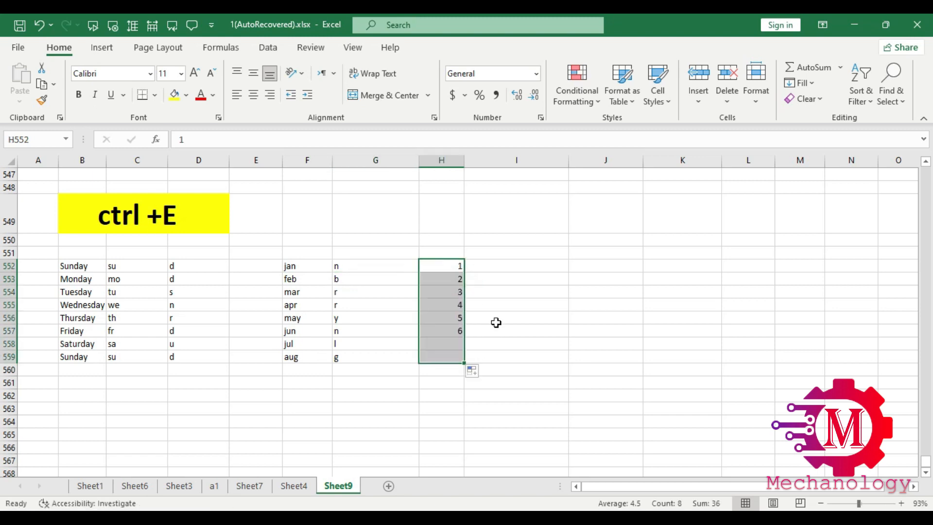
left_click(494, 265)
type("n1")
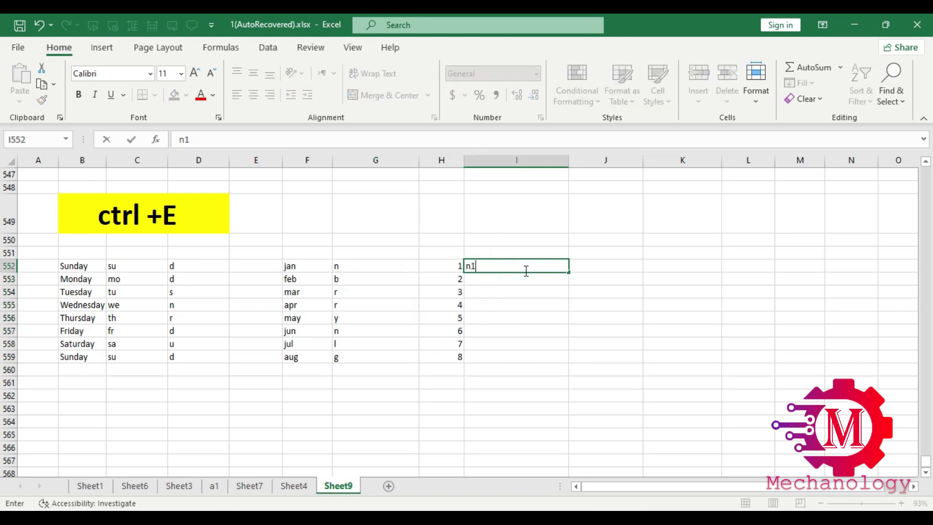
key("Return")
key("ctrl+e")
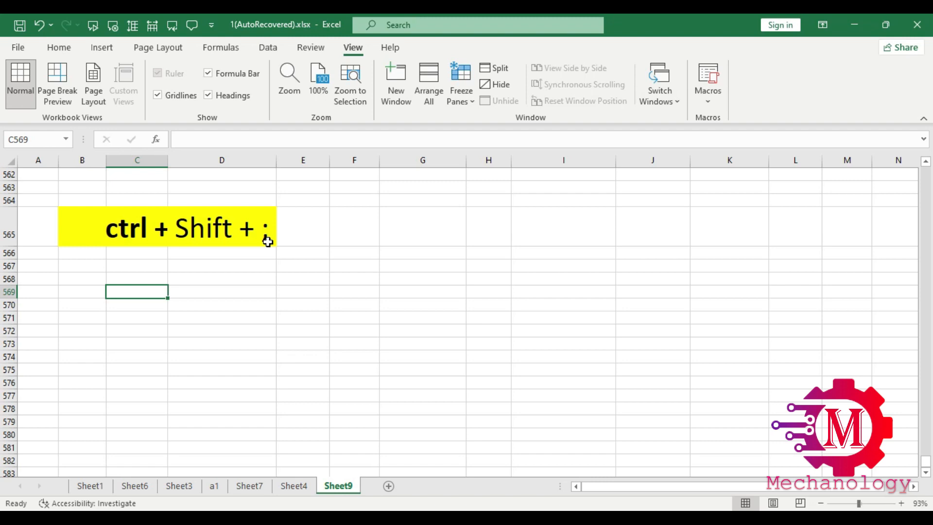
Insert the current time as a fixed value in cell C570
left_click(154, 303)
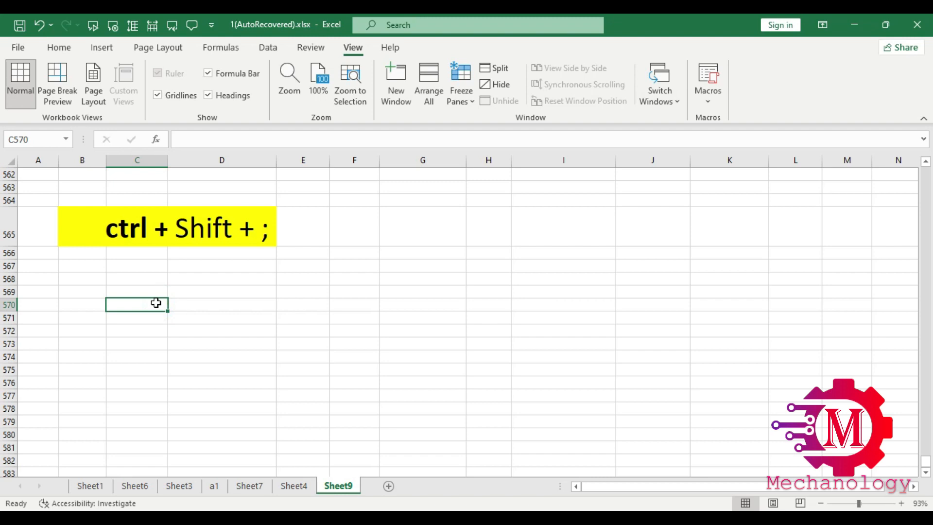
key("ctrl+shift+semicolon")
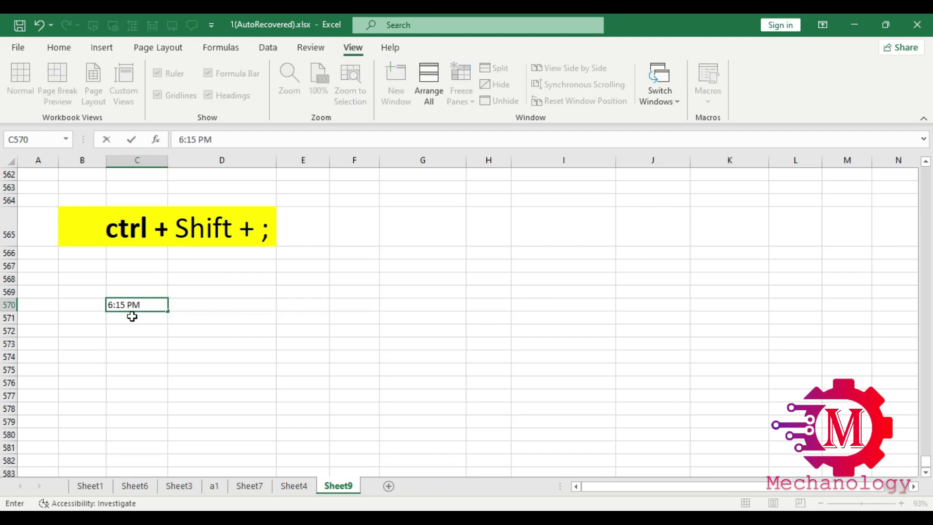
key("Return")
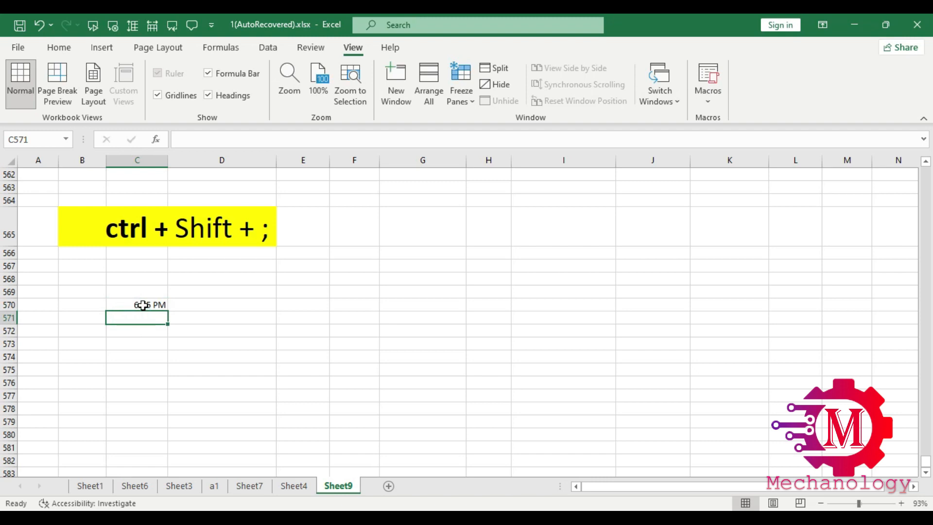
AutoFill the time in C570 down to C578 as an hourly series
left_click(157, 290)
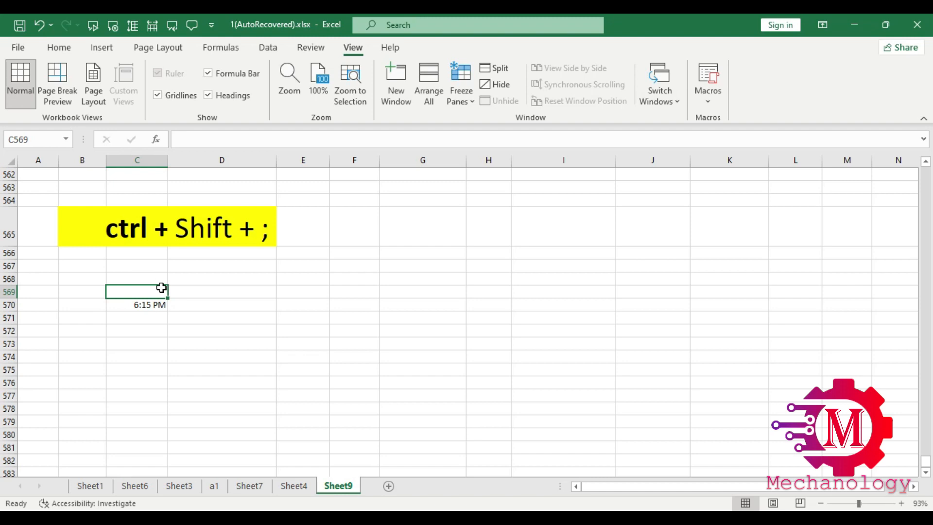
left_click(152, 317)
left_click(160, 307)
left_click_drag(166, 311, 154, 411)
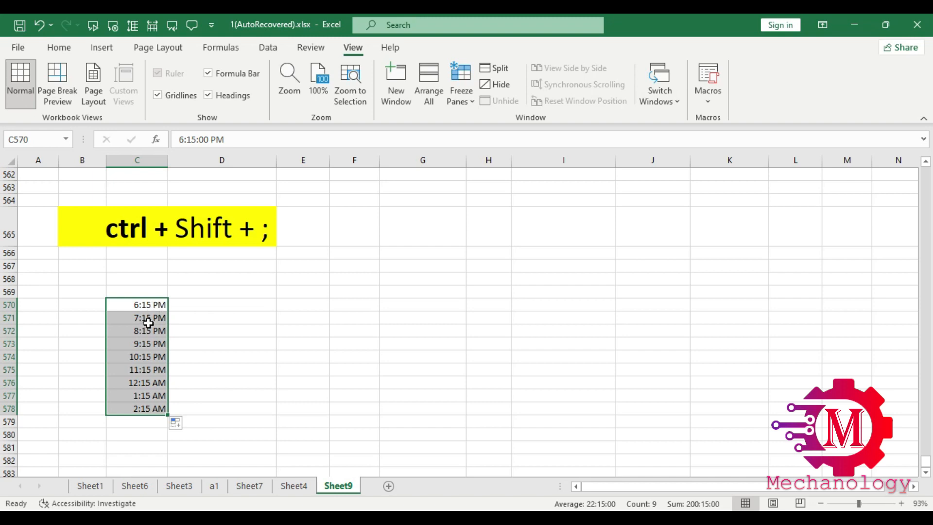
Enter 6 in cell D570 and Flash Fill column D down to D578 with the hour of each time
left_click(203, 307)
type("6")
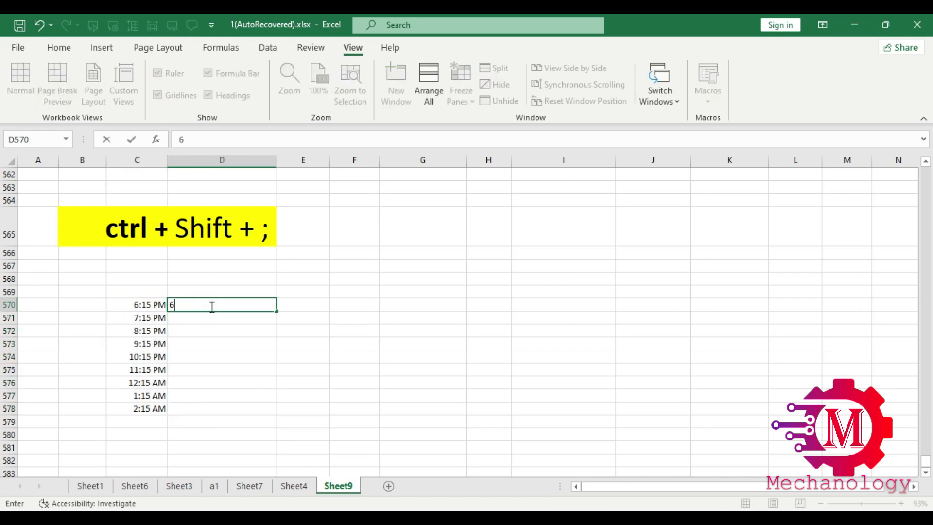
key("Return")
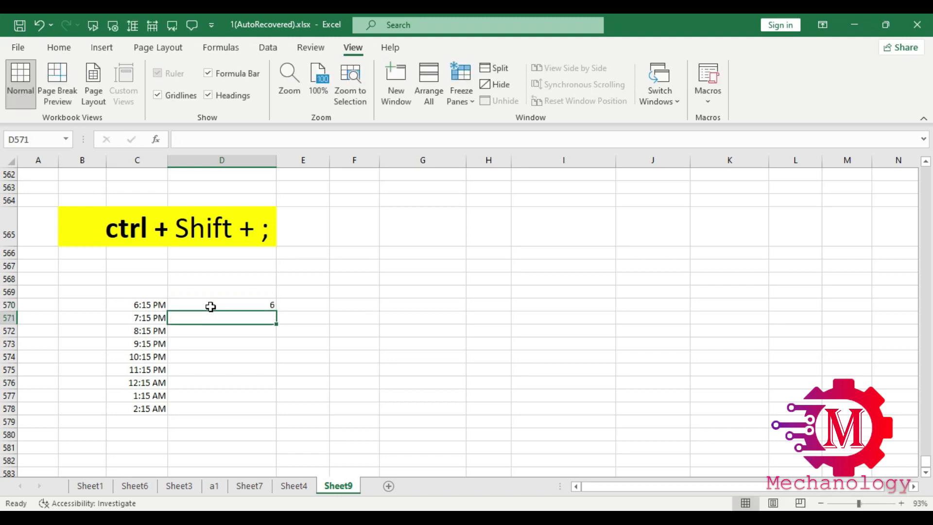
key("ctrl+e")
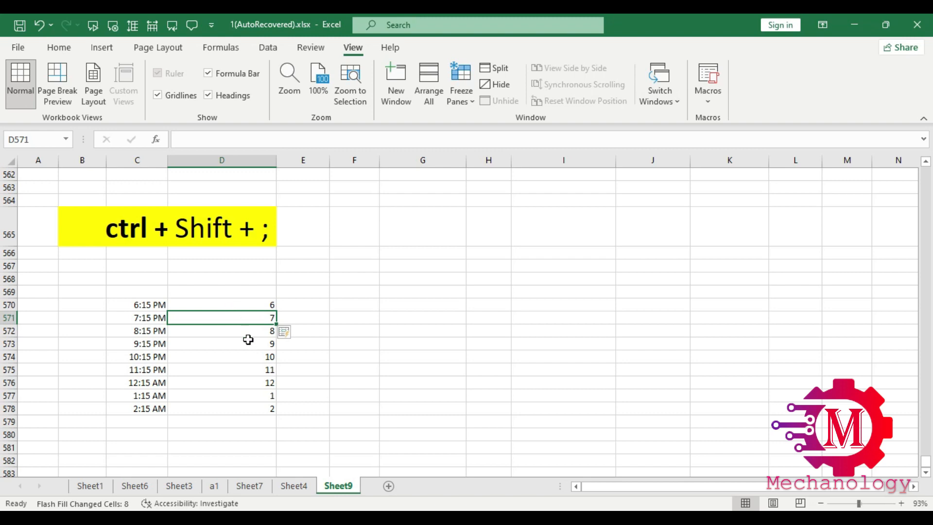
Enter 15 in cell E570 and Flash Fill column E down to E578 with the minutes of each time
left_click(313, 307)
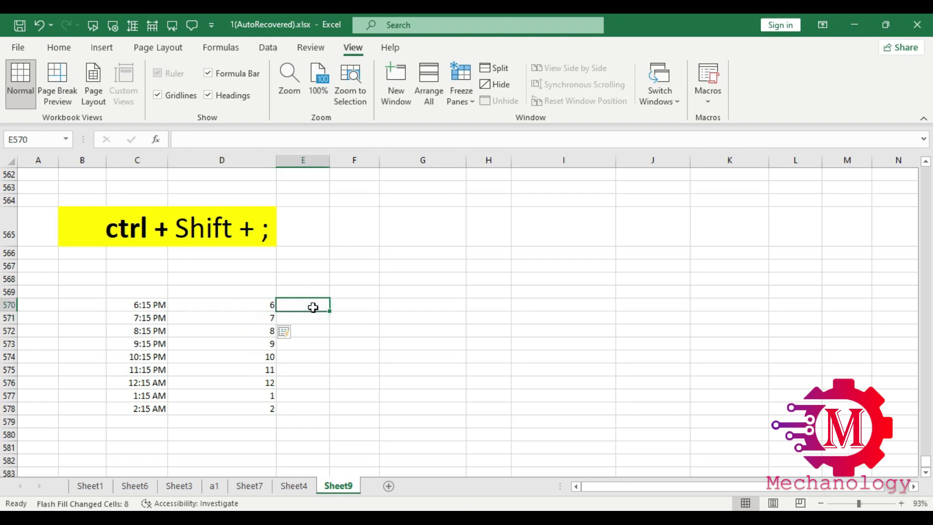
type("15")
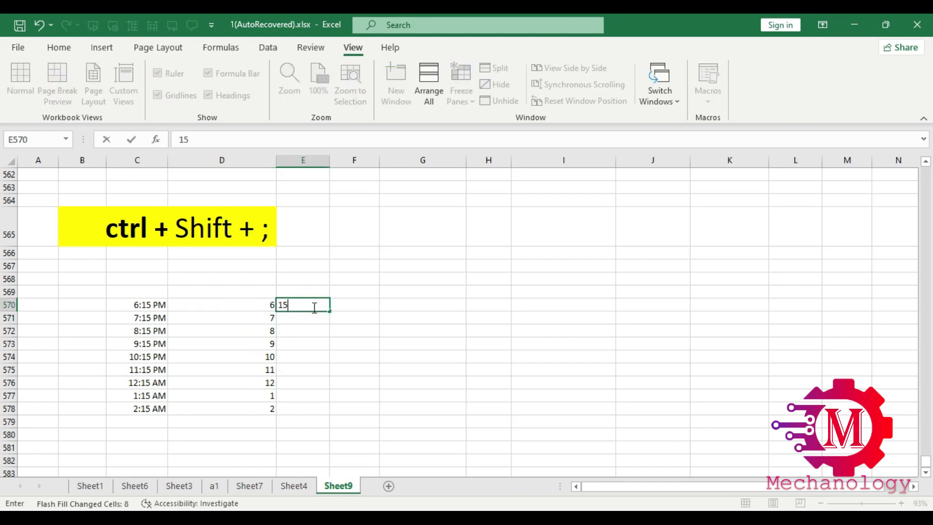
key("Return")
key("ctrl+e")
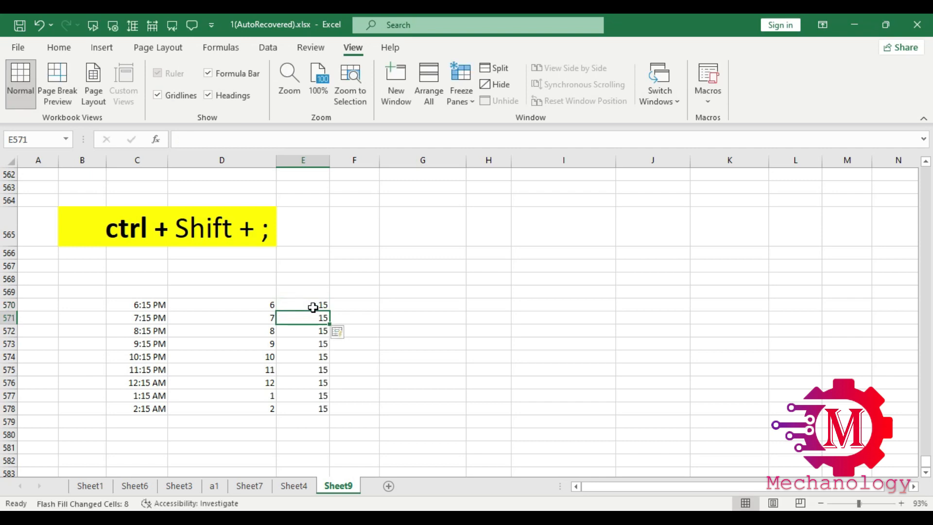
Enter 6:15 in cell F570 and Flash Fill column F down to F578 with each time without AM/PM
left_click(357, 305)
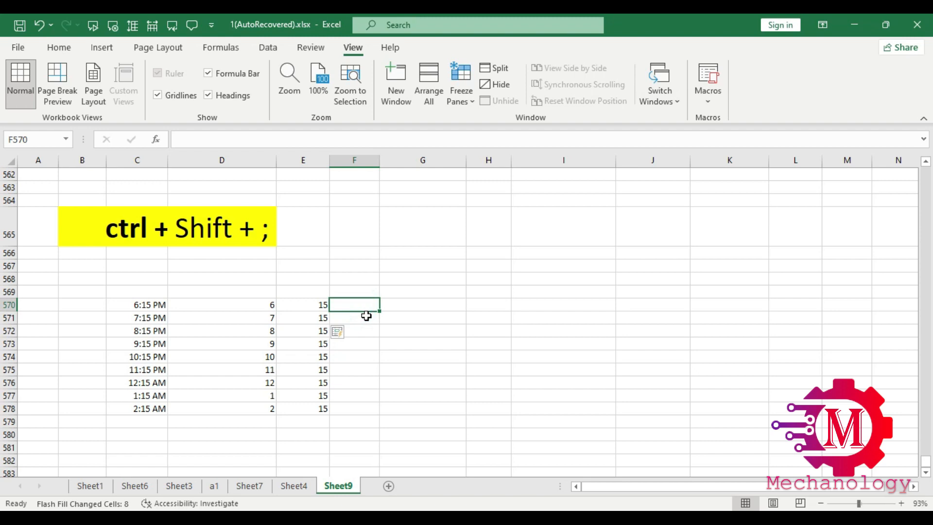
type("6:15")
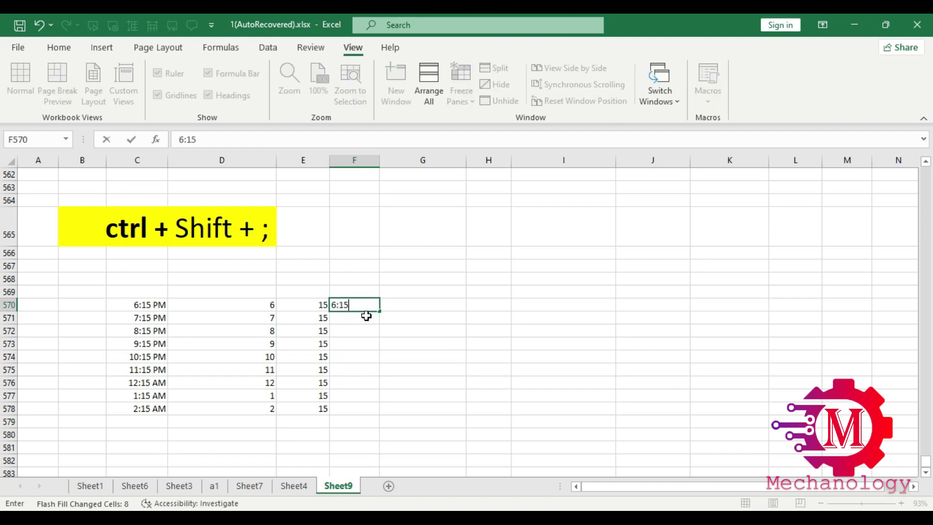
key("Return")
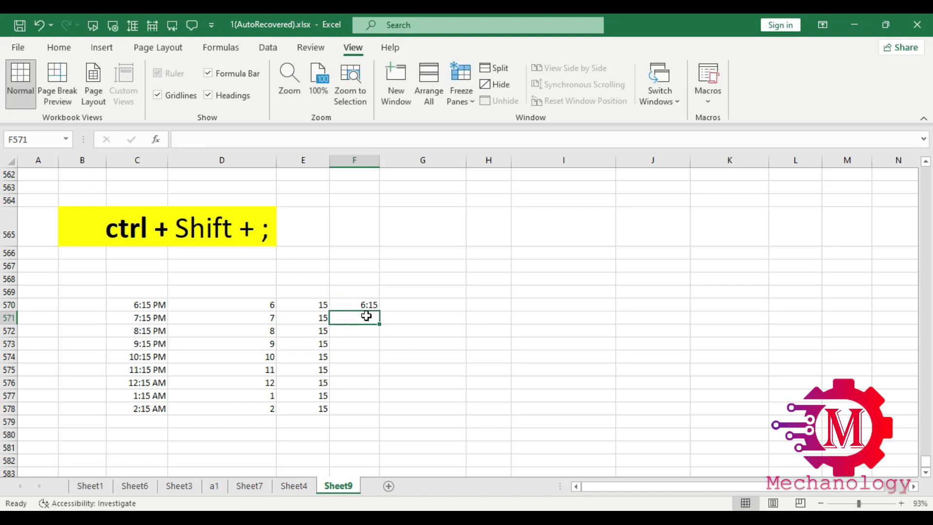
key("ctrl+e")
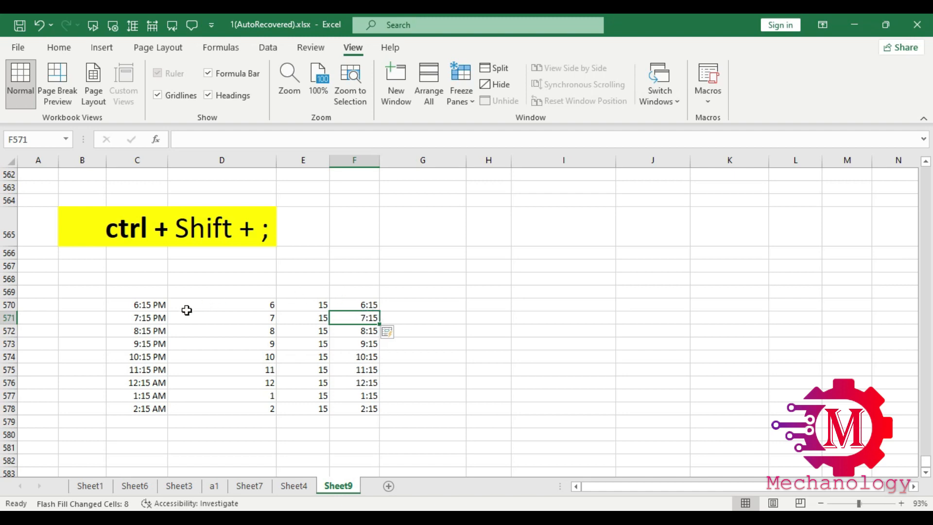
Group Sheet7 and Sheet4 so both are edited together, with Sheet7 as the active sheet
key("ctrl+Page_Up")
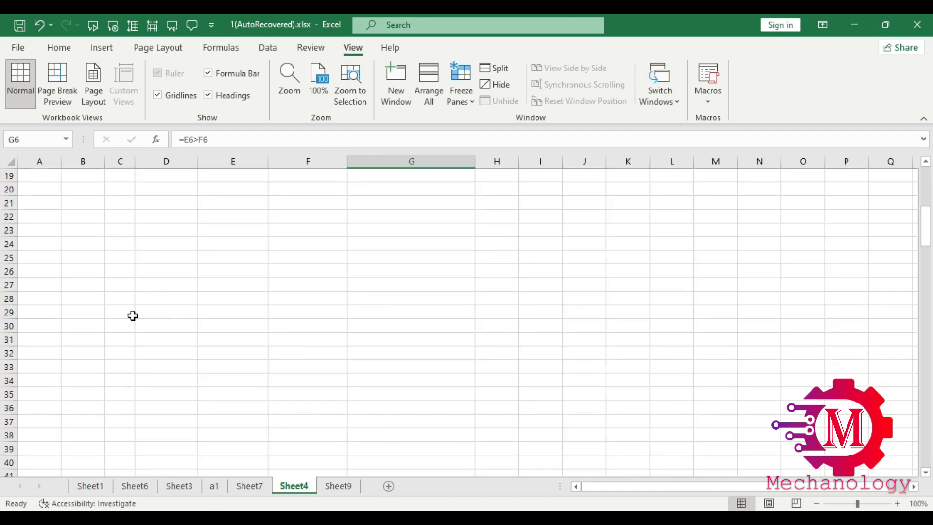
left_click(250, 486)
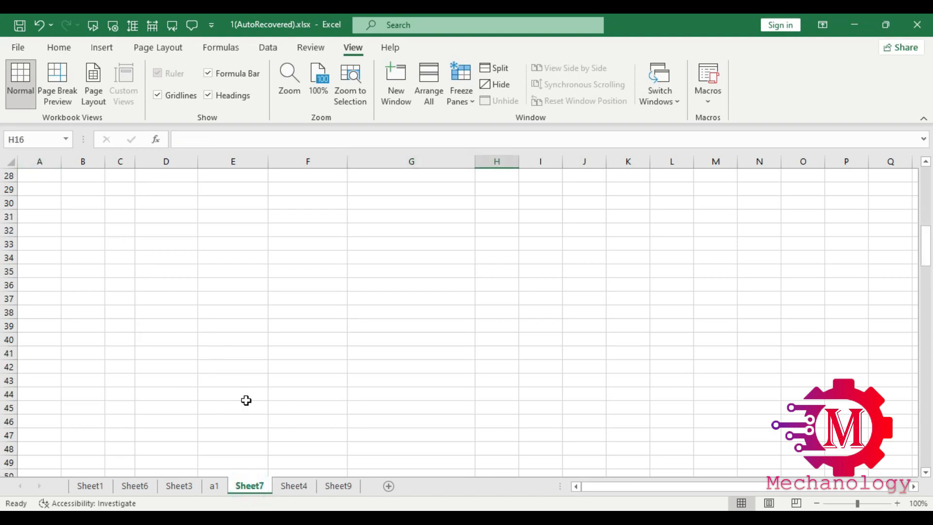
left_click(292, 487)
key("ctrl+Page_Up")
left_click(295, 490)
left_click(252, 485)
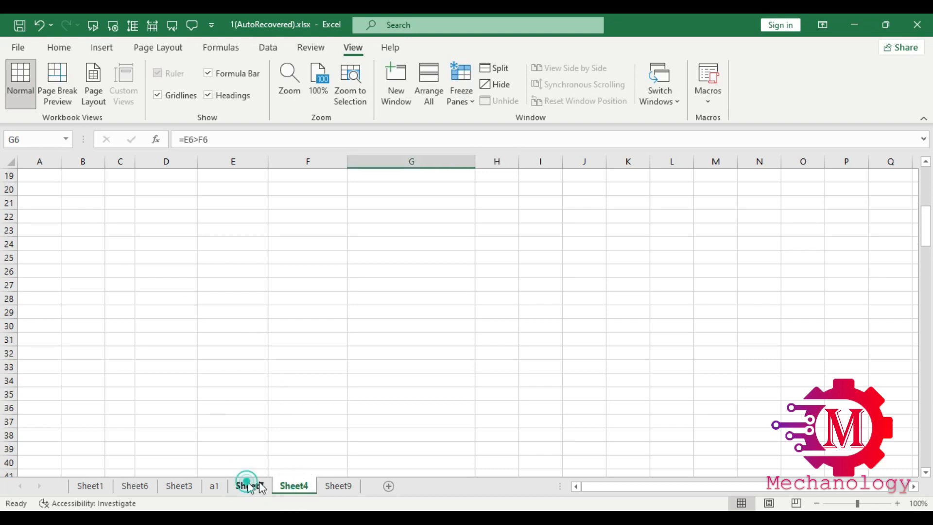
left_click(295, 487, "ctrl")
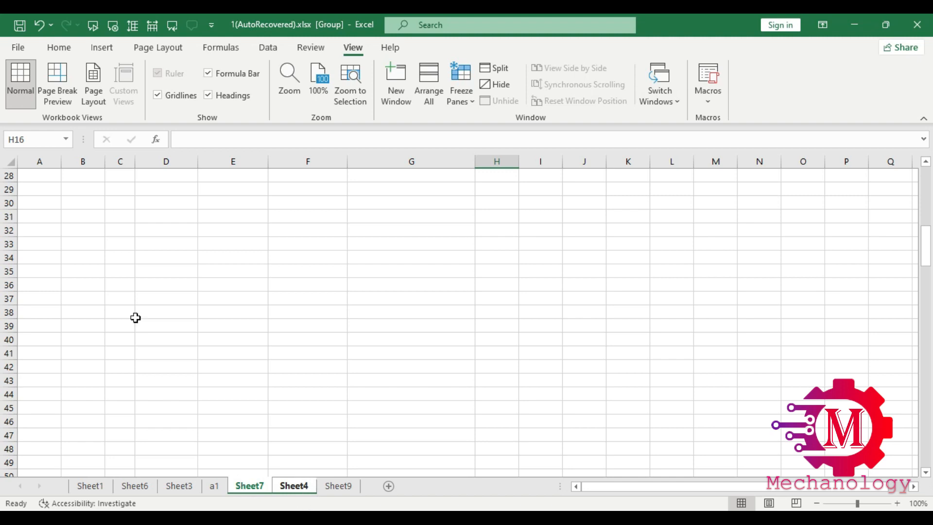
Enter a first name in cell A31 of the grouped sheets and check the same cell on Sheet4
left_click(47, 219)
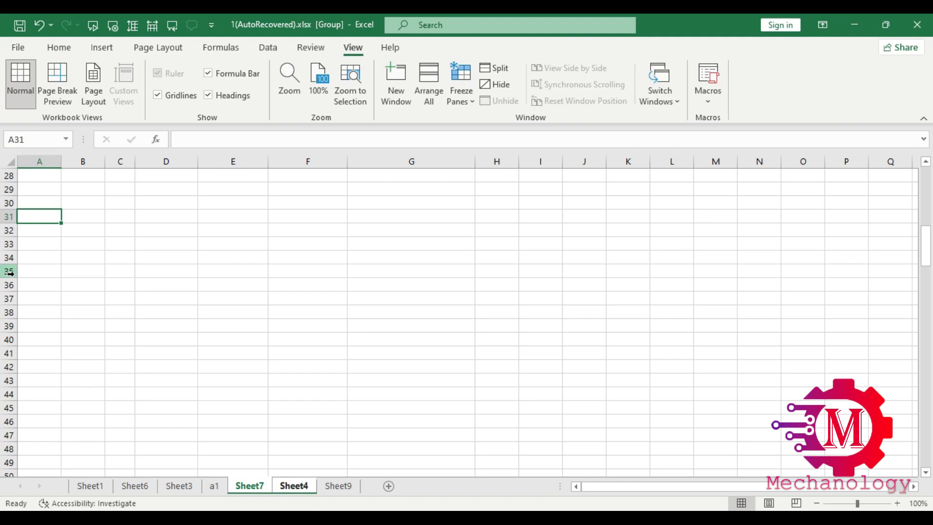
type("mohamed")
left_click(39, 258)
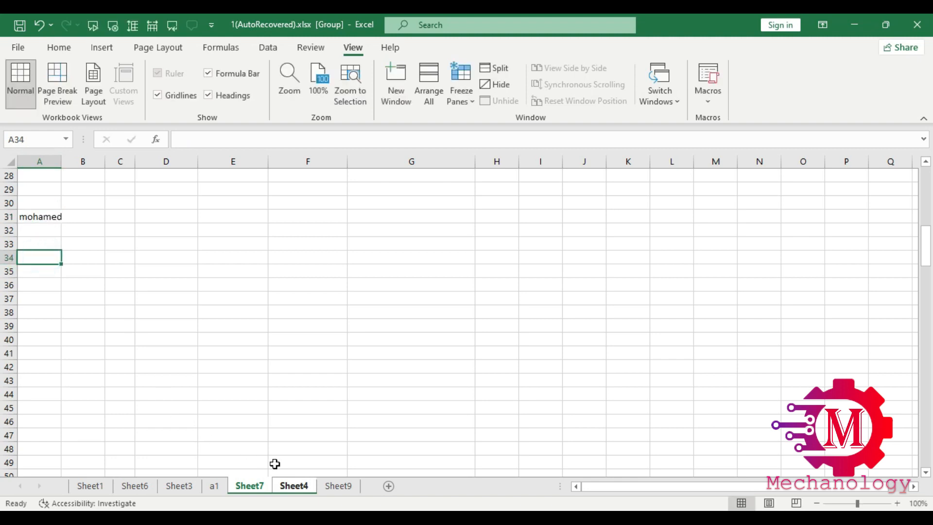
left_click(294, 485)
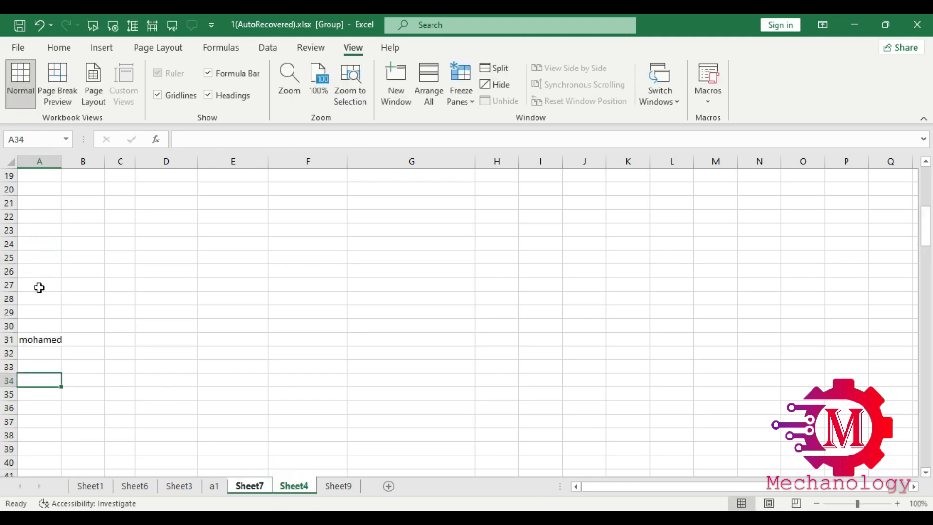
left_click(257, 487)
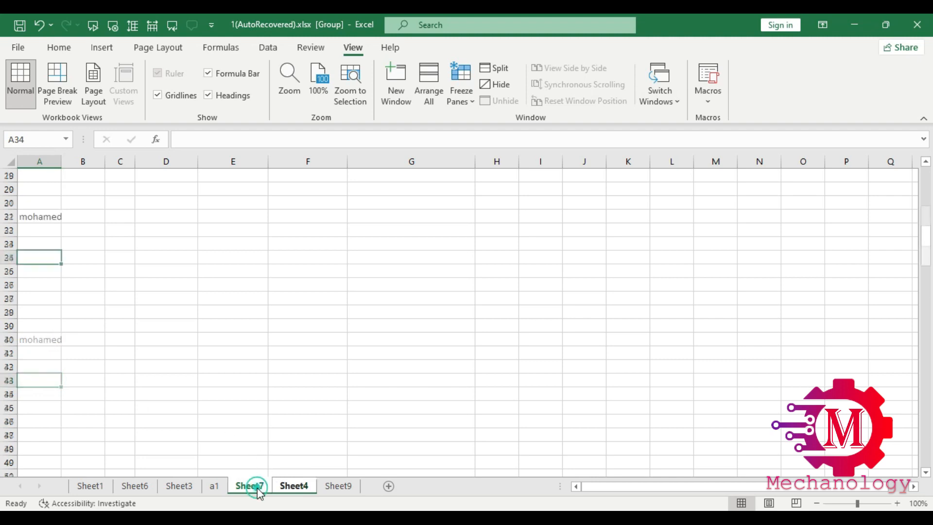
AutoFill the name in A31 down to A37 on the grouped sheets and check the range on Sheet4
left_click(46, 217)
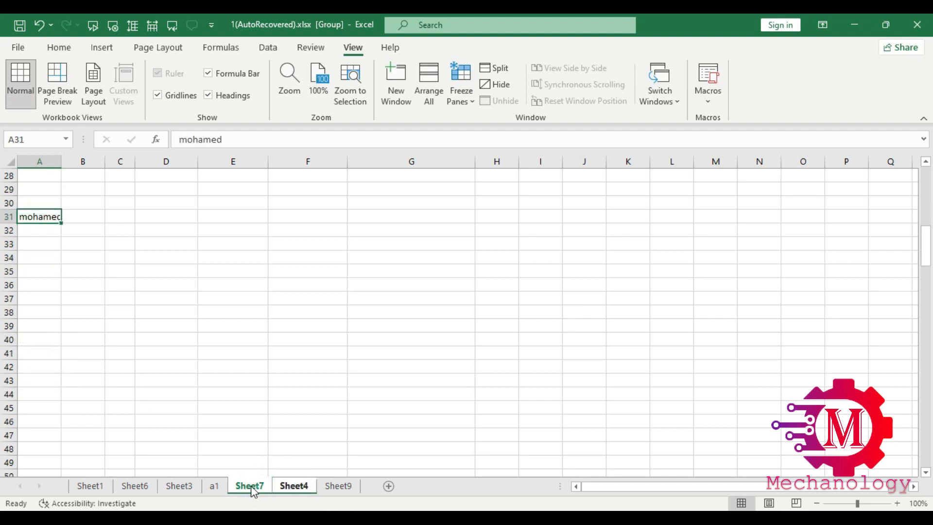
left_click_drag(63, 223, 61, 301)
left_click(294, 485)
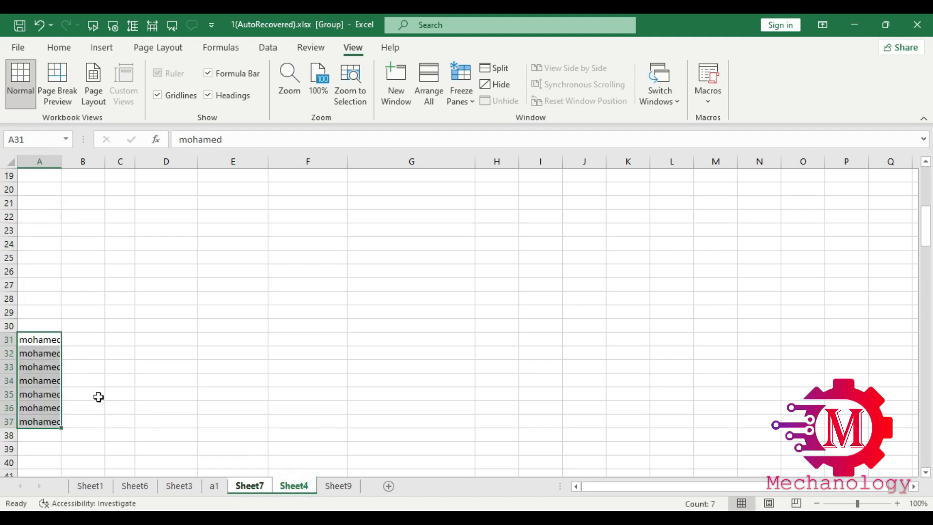
left_click(248, 486)
Ungroup Sheet4 from Sheet7, keeping Sheet7 active
left_click(222, 391)
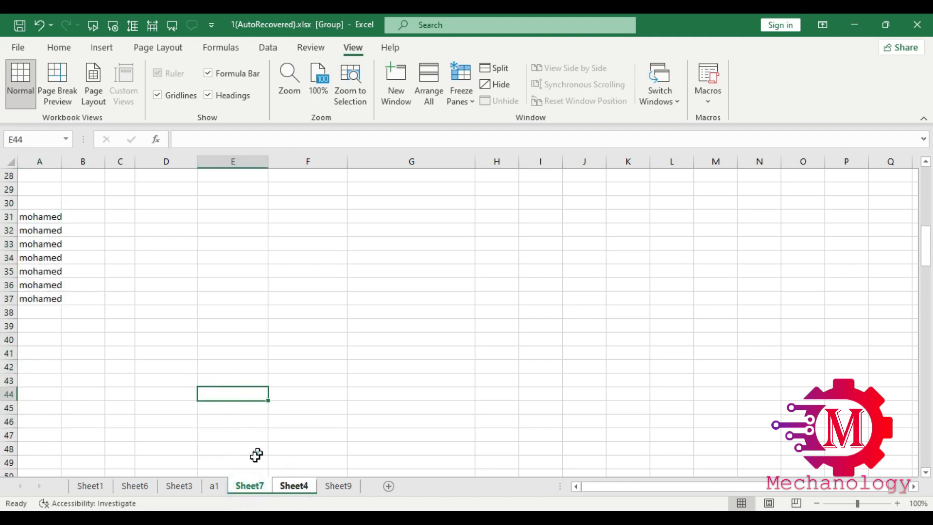
left_click_drag(256, 452, 256, 463)
left_click(305, 489)
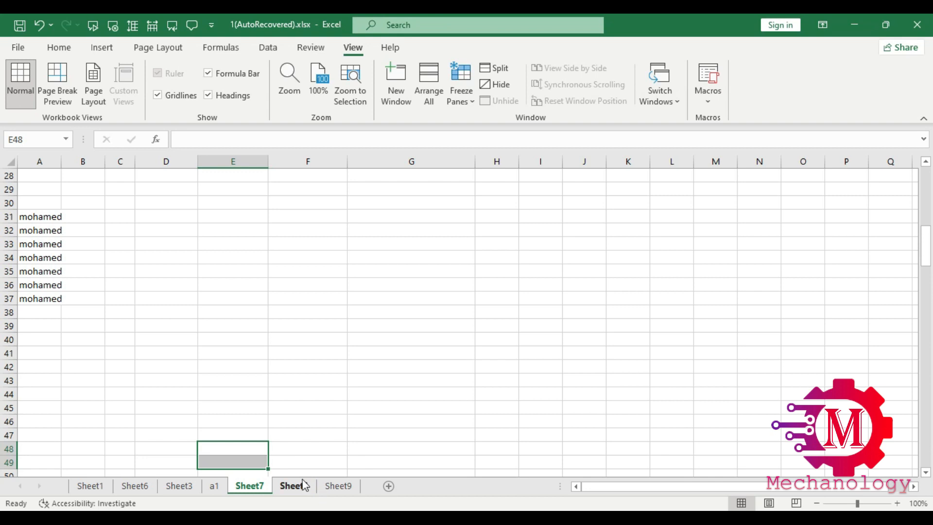
left_click(250, 485)
Enter a different first name in cell D39 of Sheet7 only and compare the sheet with Sheet4
left_click(146, 327)
type("ah")
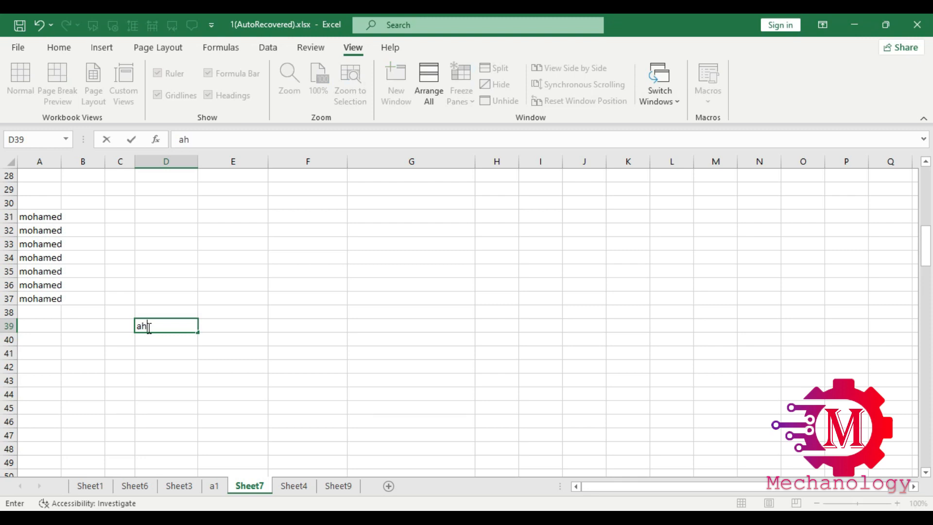
type("med")
left_click(202, 389)
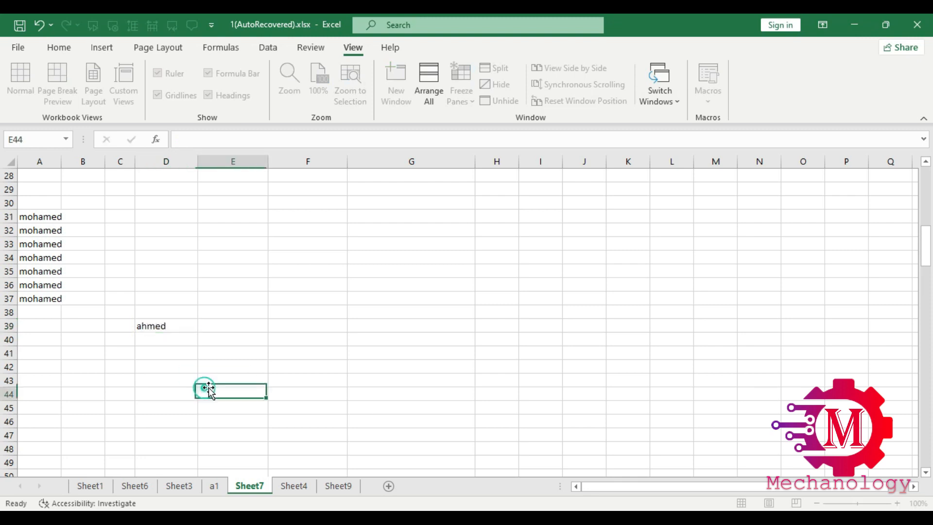
left_click(293, 486)
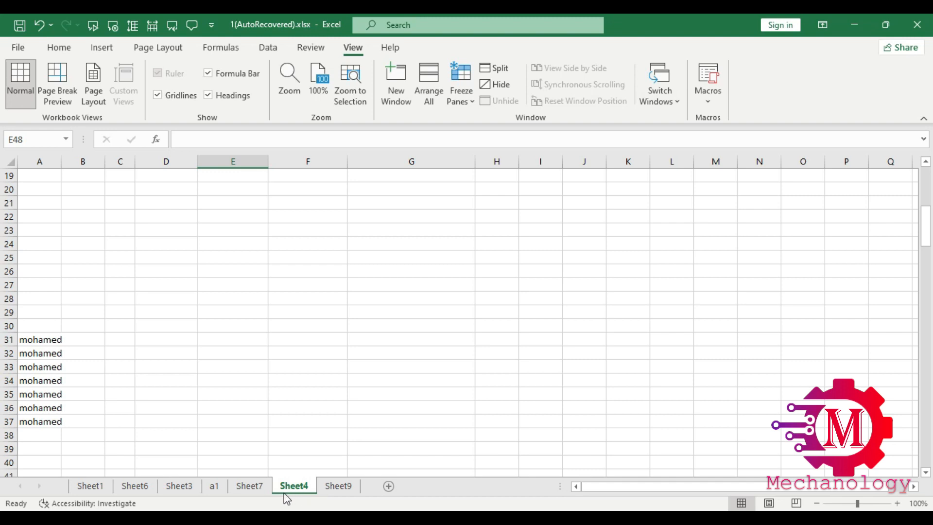
left_click(248, 486)
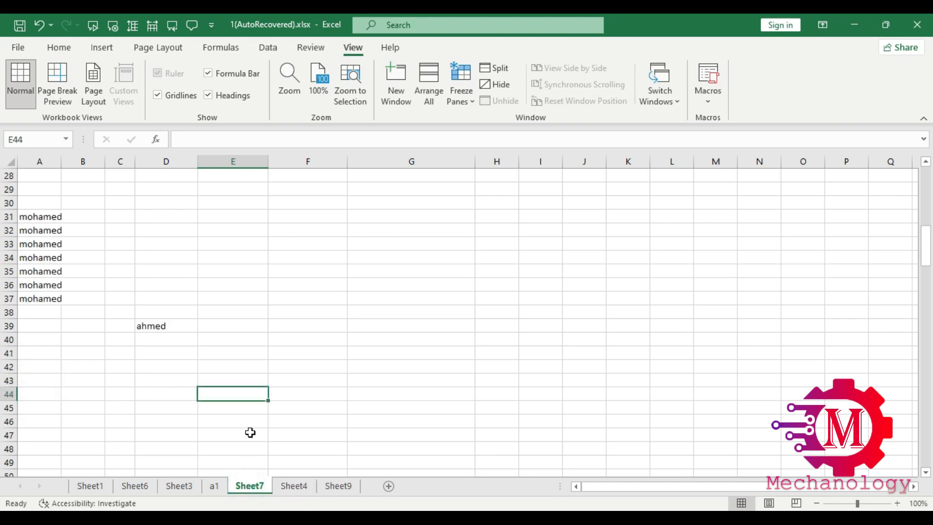
Group all sheets from Sheet1 through Sheet9, with Sheet1 active
left_click(90, 485)
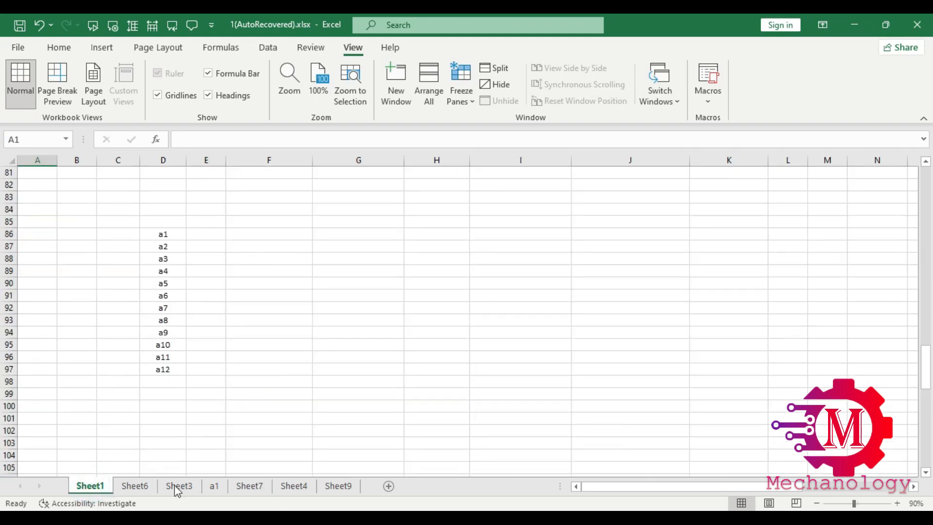
left_click(142, 487, "ctrl")
left_click(180, 486, "ctrl")
left_click(214, 487, "ctrl")
left_click(294, 486, "ctrl")
left_click(92, 443)
left_click(92, 487)
left_click(338, 488, "shift")
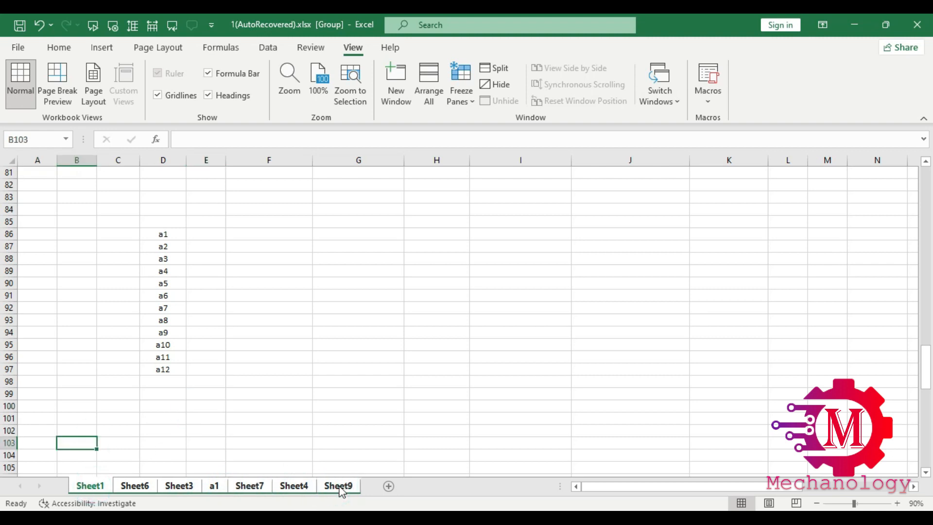
left_click(163, 443)
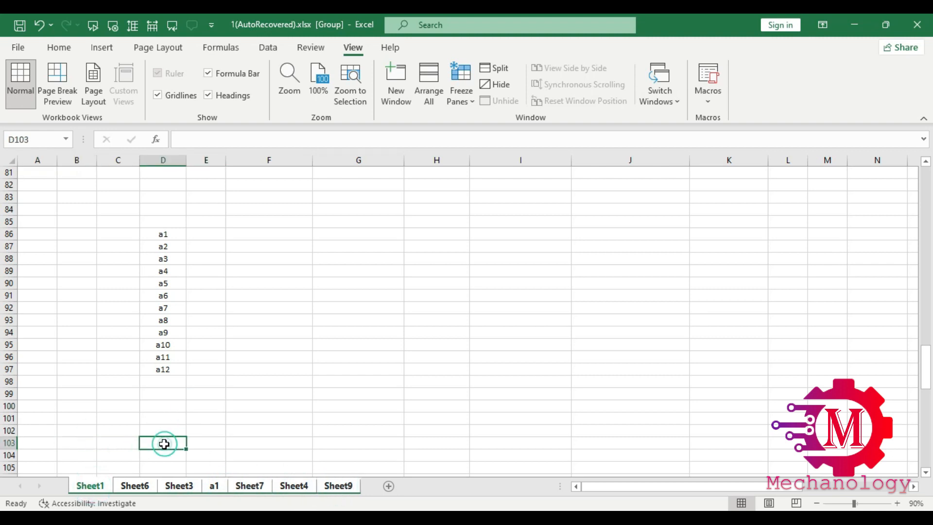
Remove the other sheets from the group one by one, leaving only Sheet1 selected
left_click(338, 486, "ctrl")
left_click(294, 486, "ctrl")
left_click(244, 486, "ctrl")
left_click(180, 486, "ctrl")
left_click(135, 486, "ctrl")
left_click(90, 486, "ctrl")
left_click(214, 487, "ctrl")
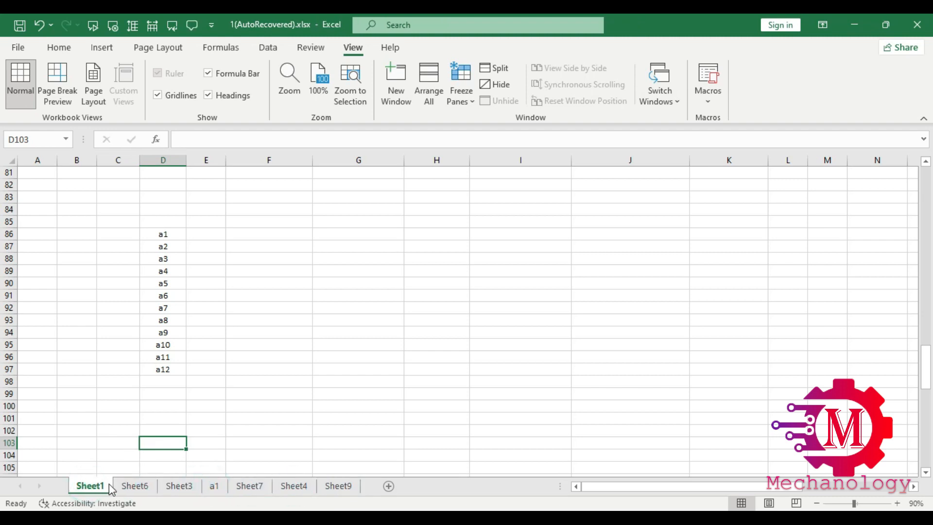
Select the full range of sheets from Sheet1 to Sheet9, release the group, and look through the individual sheets up to Sheet9
left_click(351, 488, "shift")
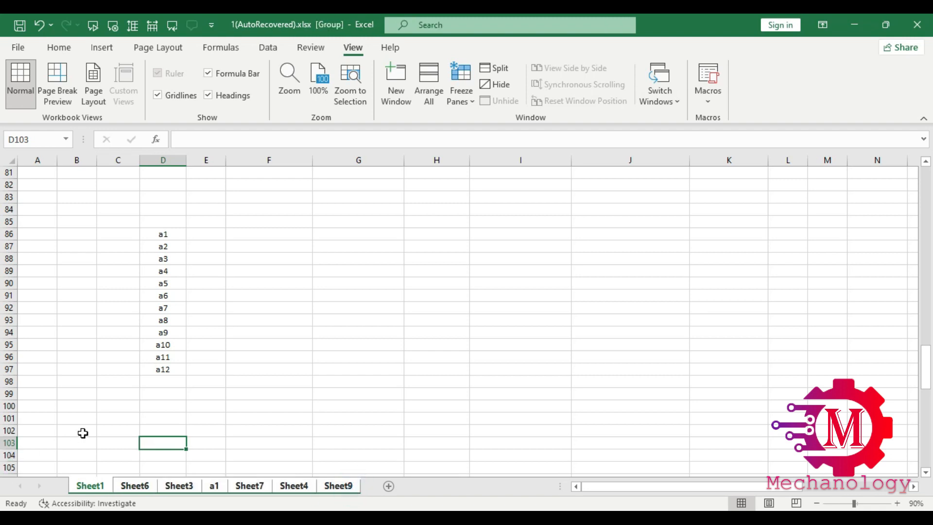
left_click(133, 485)
left_click(185, 486)
left_click(214, 486)
left_click(250, 486)
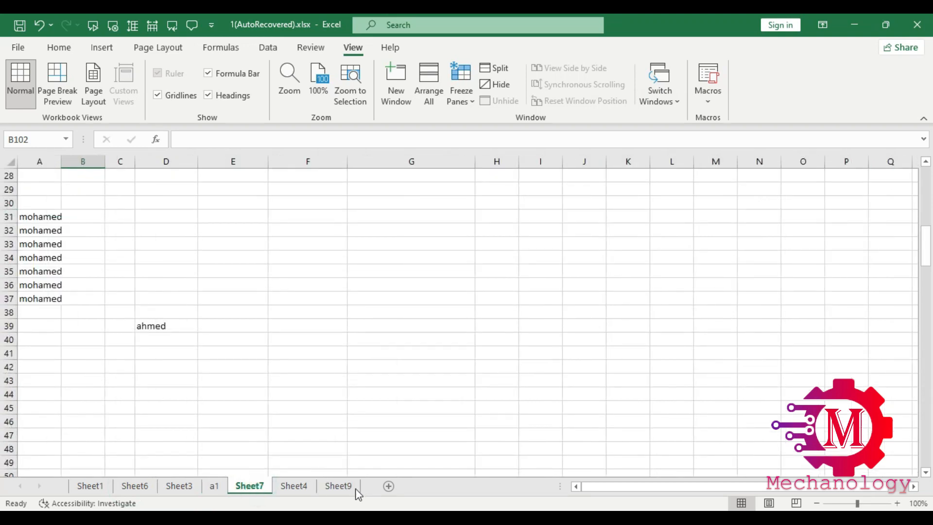
left_click(340, 486)
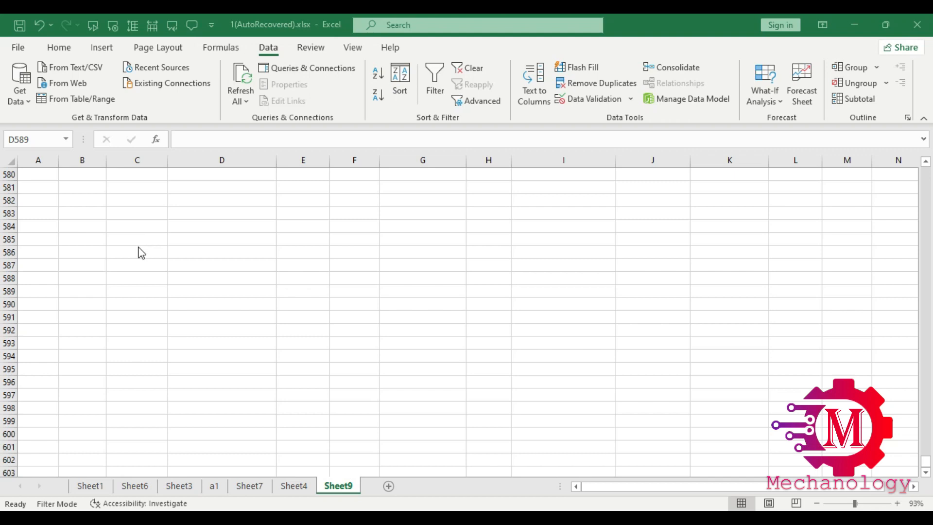
left_click(139, 253)
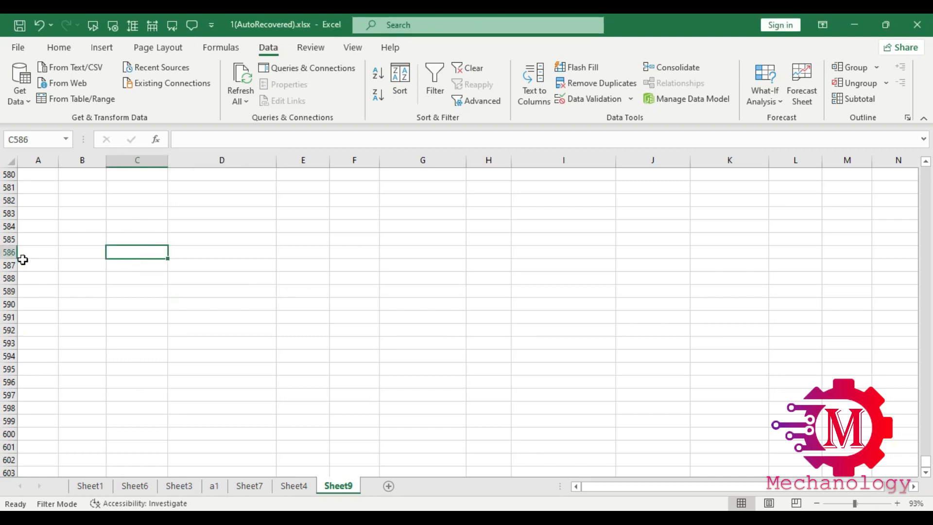
type("عرؤز")
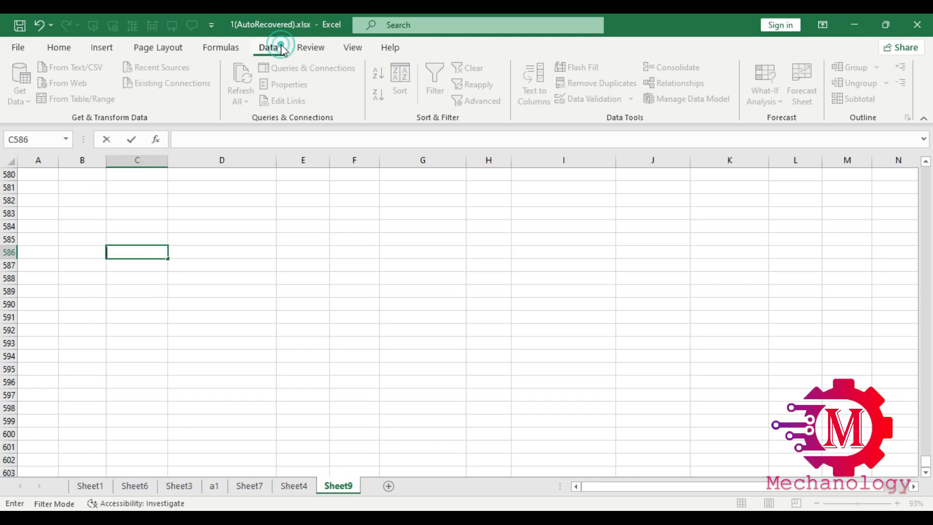
left_click(197, 252)
Apply List data validation with an in-cell dropdown to cell C586, using D586:D592 as the source
left_click(138, 255)
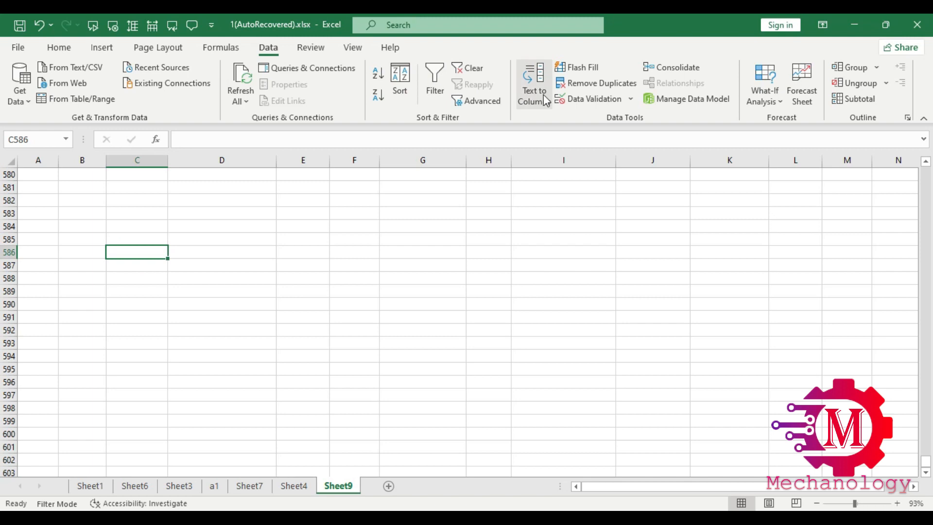
left_click(596, 99)
left_click(662, 211)
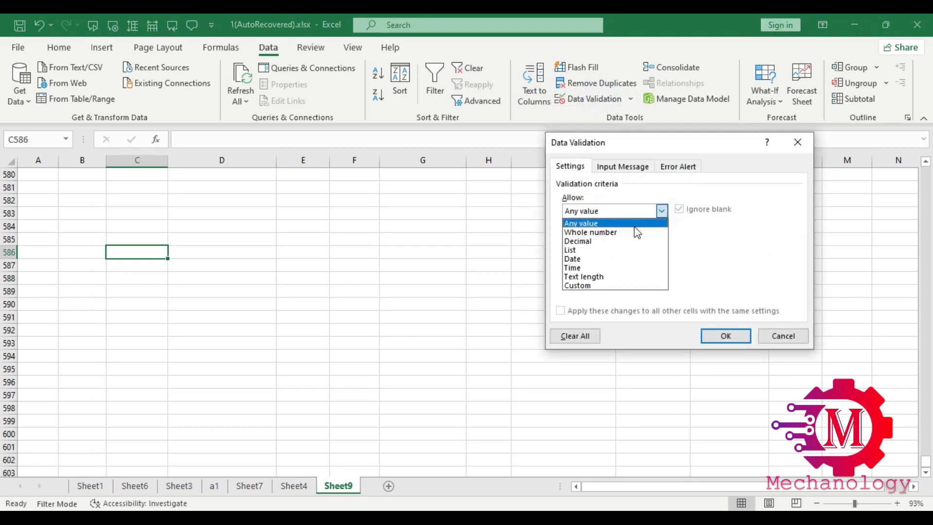
left_click(608, 250)
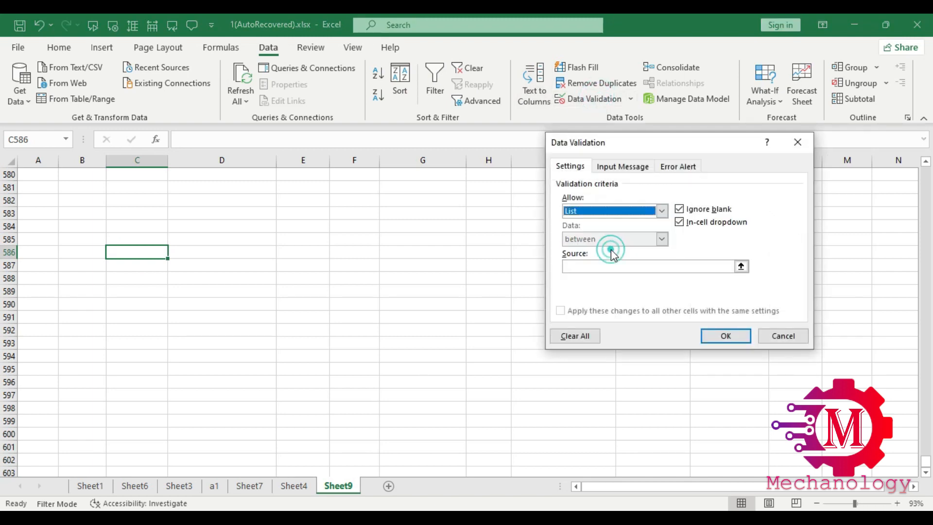
left_click(646, 267)
left_click_drag(244, 252, 243, 330)
left_click(726, 336)
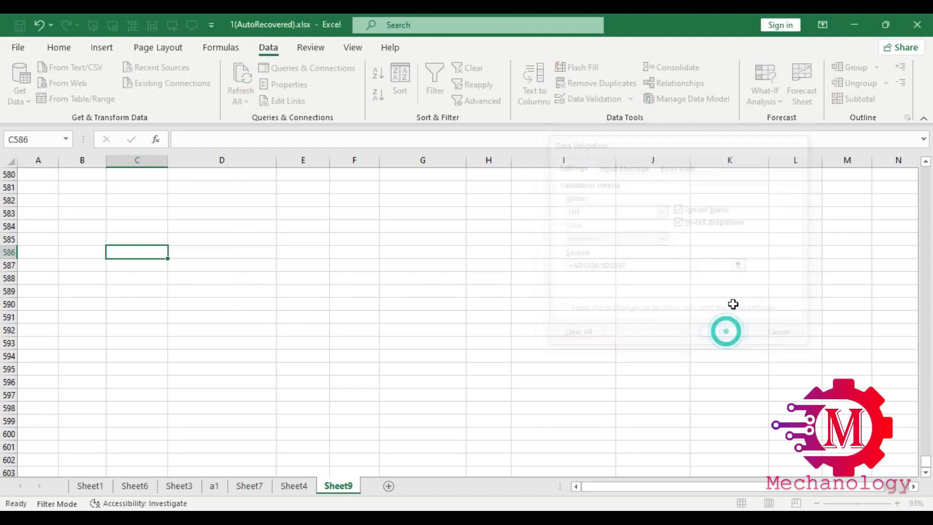
Test the validation on cell C586 by trying to enter xvdv
type("xvdv")
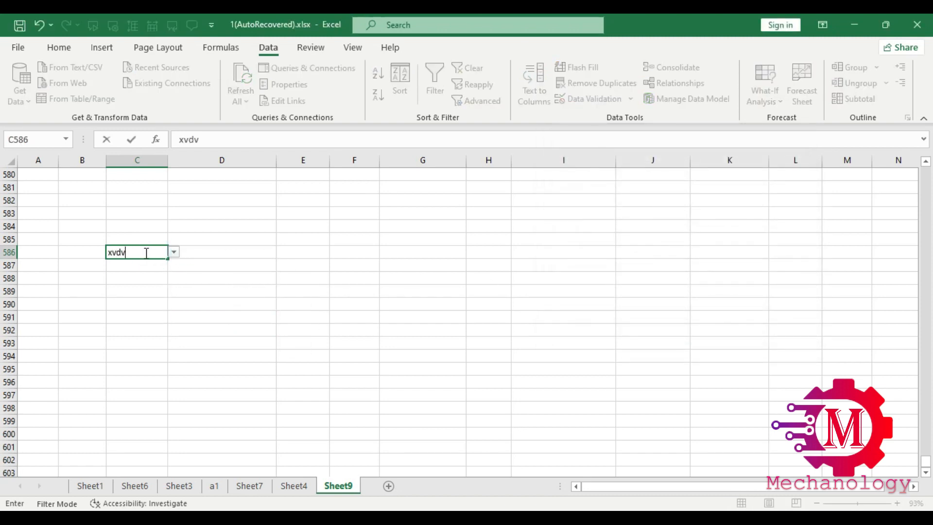
key("Return")
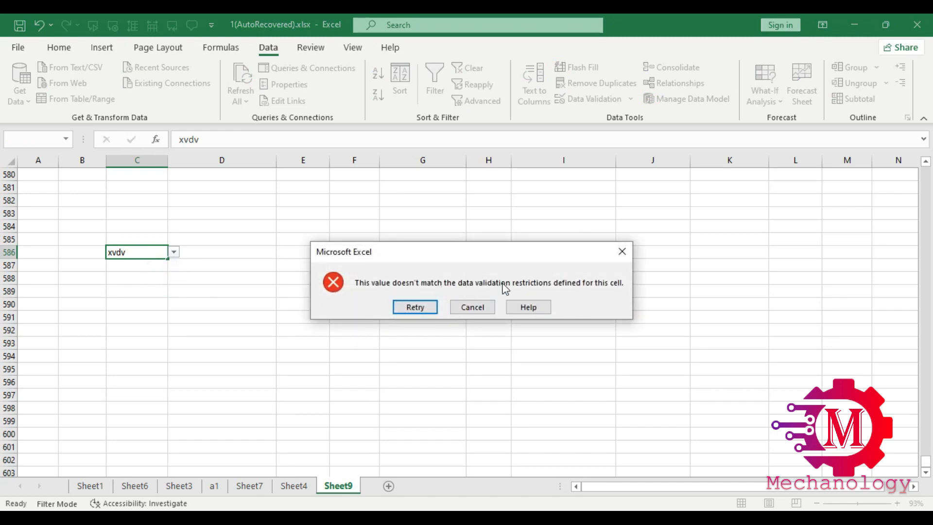
Discard the rejected entry in C586 and fill the list source cells D586:D588 with 1, 2 and 3
left_click(474, 307)
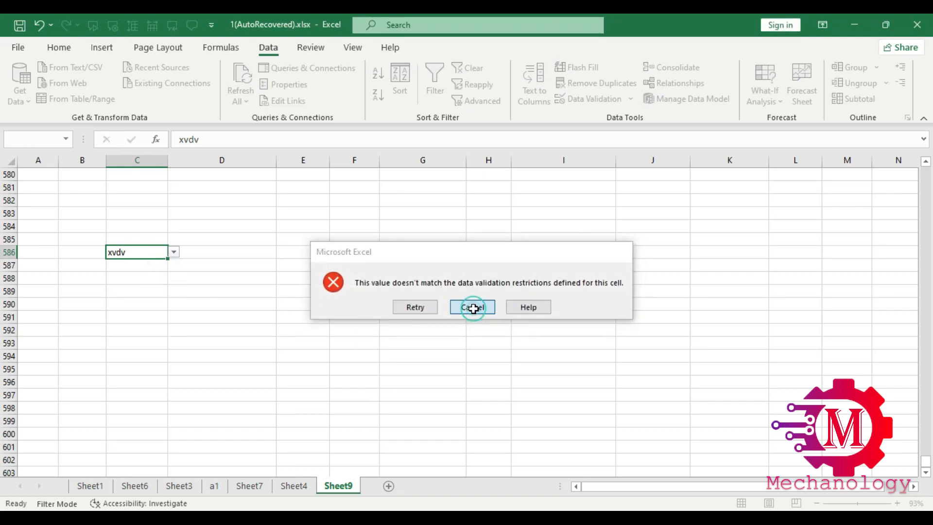
left_click(240, 254)
type("1")
key("Return")
type("2")
key("Return")
type("3")
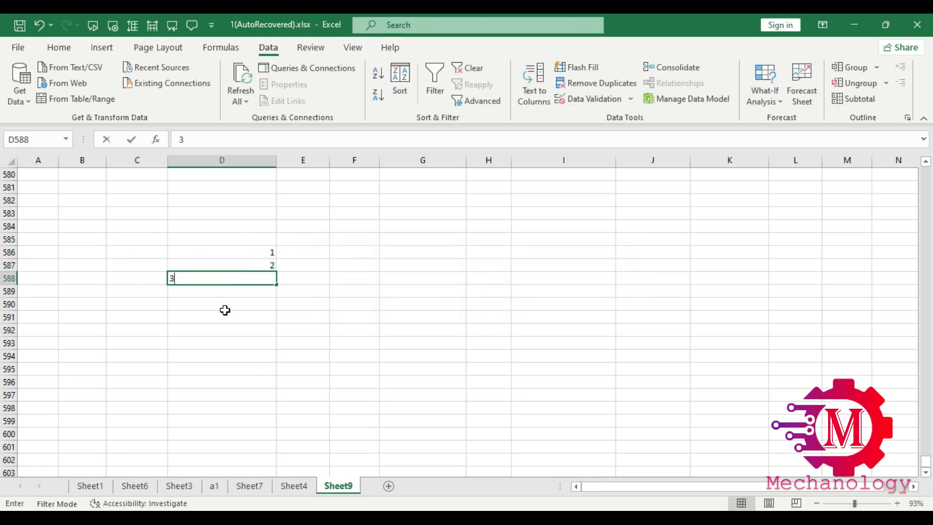
Try out the dropdown list of cell C586 by choosing 2 and replacing it with 3
left_click(158, 252)
left_click(174, 252)
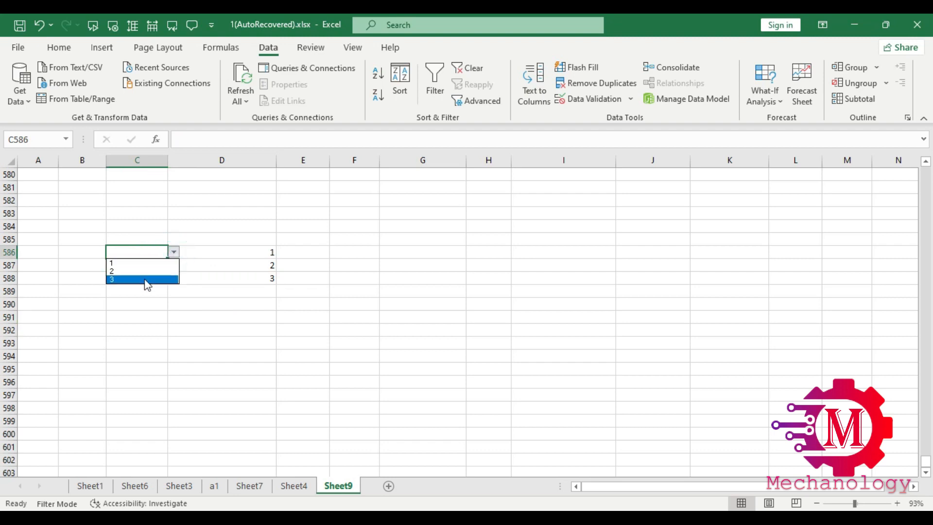
left_click(257, 255)
left_click(174, 252)
left_click(146, 271)
left_click(174, 252)
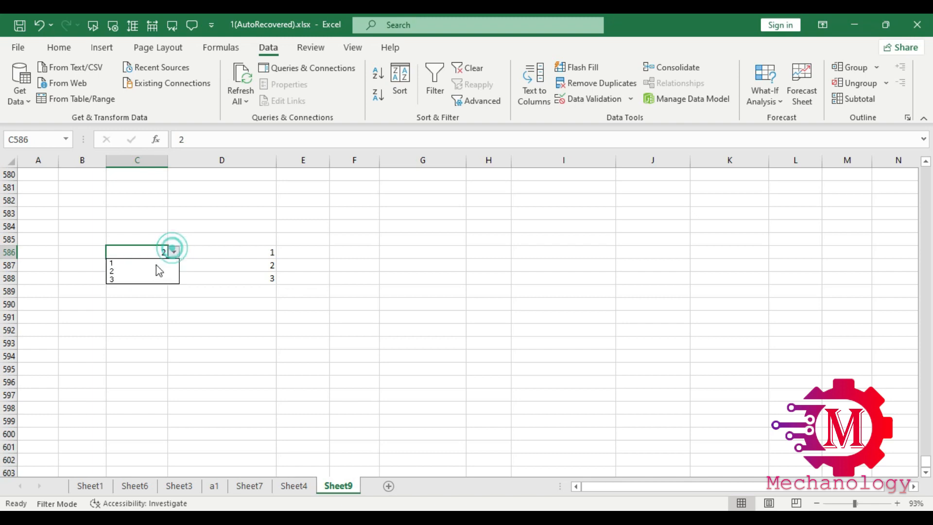
left_click(146, 276)
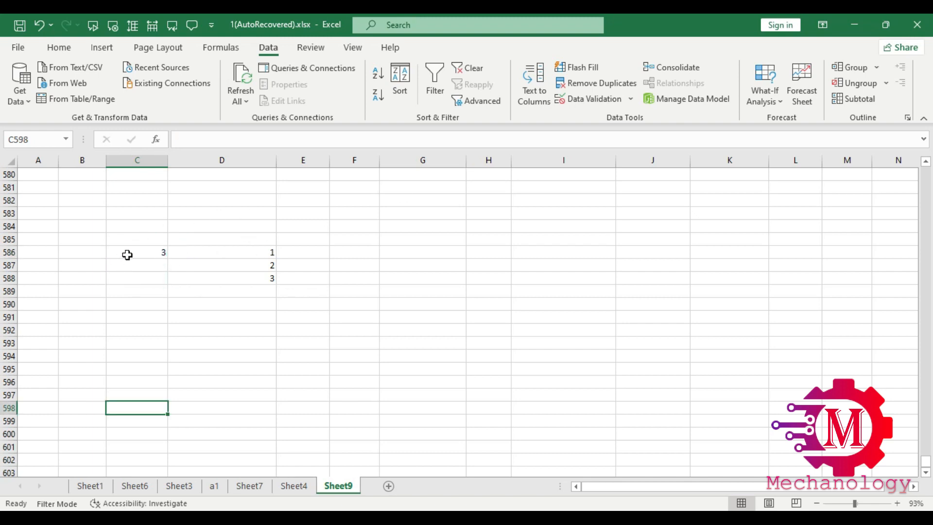
left_click(127, 255)
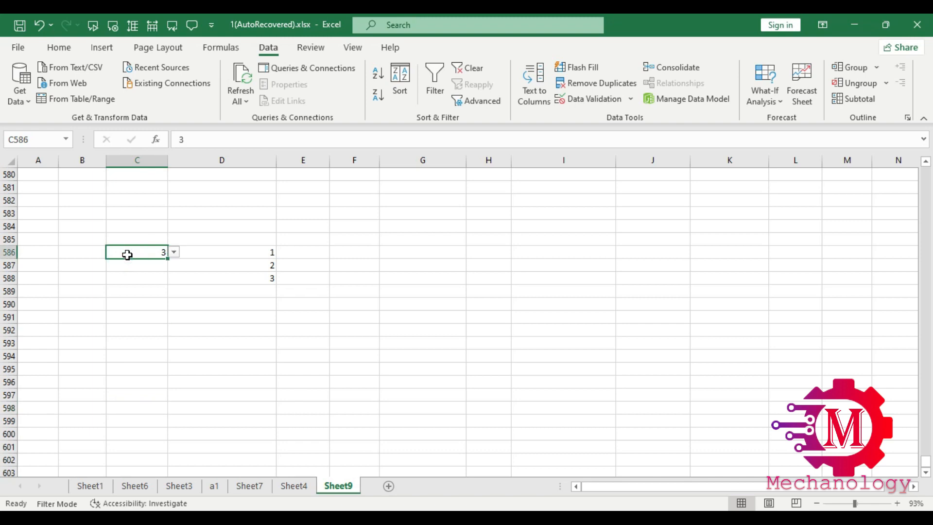
left_click(148, 356)
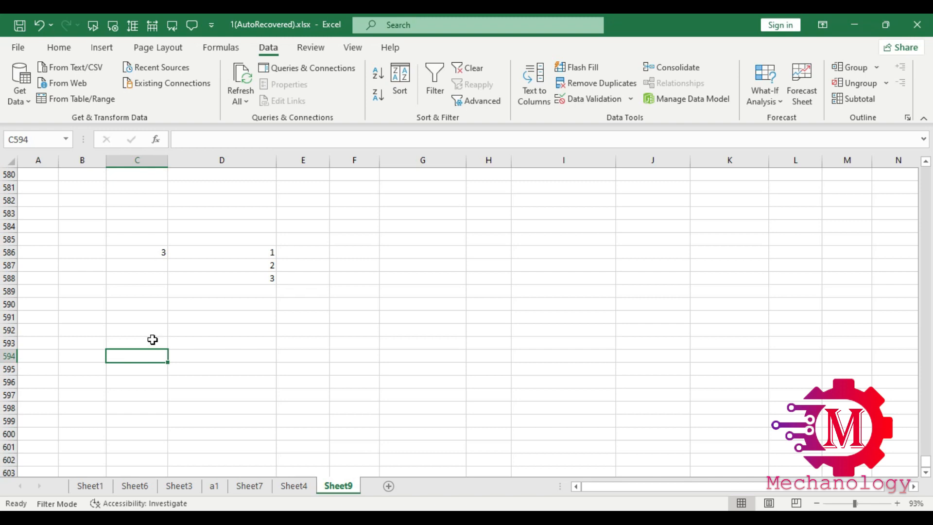
Clear all data validation settings from cell C586 so it accepts any value
left_click(141, 253)
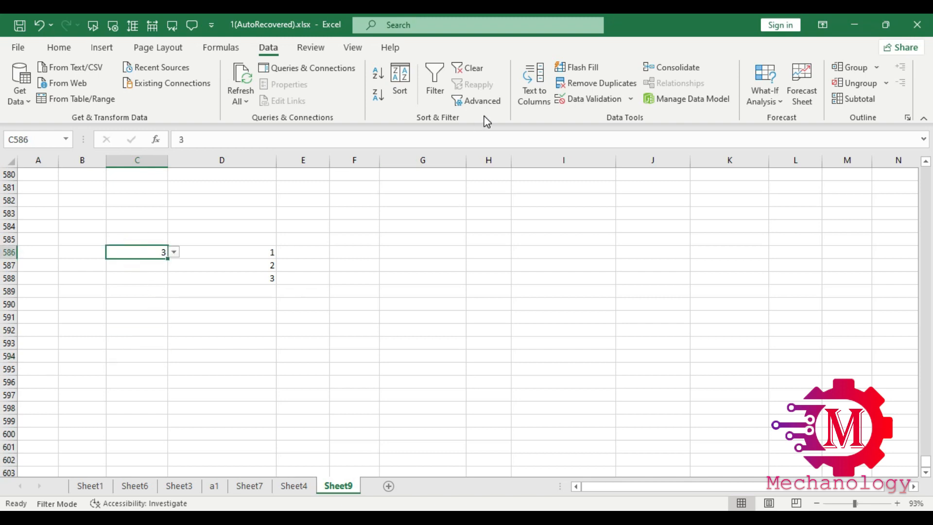
left_click(611, 100)
left_click(586, 336)
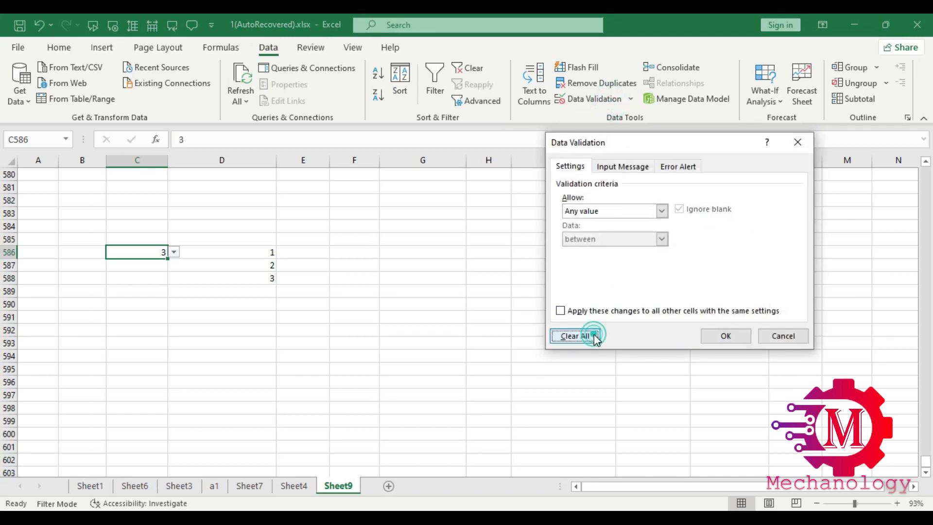
left_click(726, 337)
Enter the free text رءءر in cell C586 to test that it is unrestricted
left_click(137, 265)
left_click(144, 253)
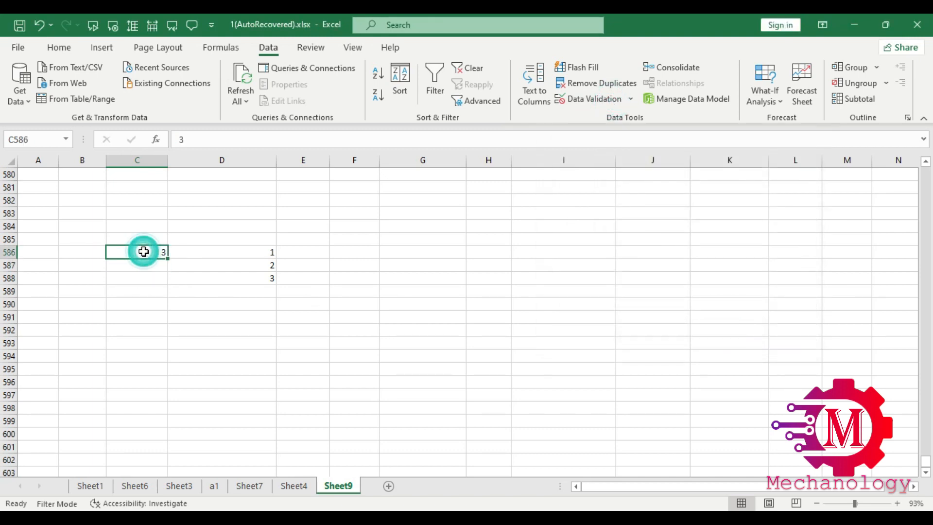
type("رءءر")
left_click(156, 291)
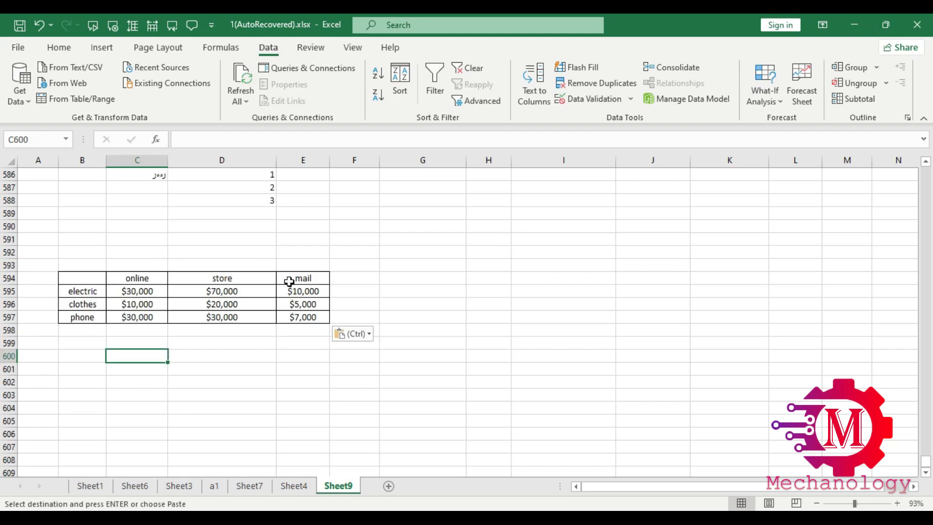
Copy the sales table B594:E597 and paste it transposed at cell C606 with Paste Special
left_click_drag(290, 282, 94, 316)
key("ctrl+c")
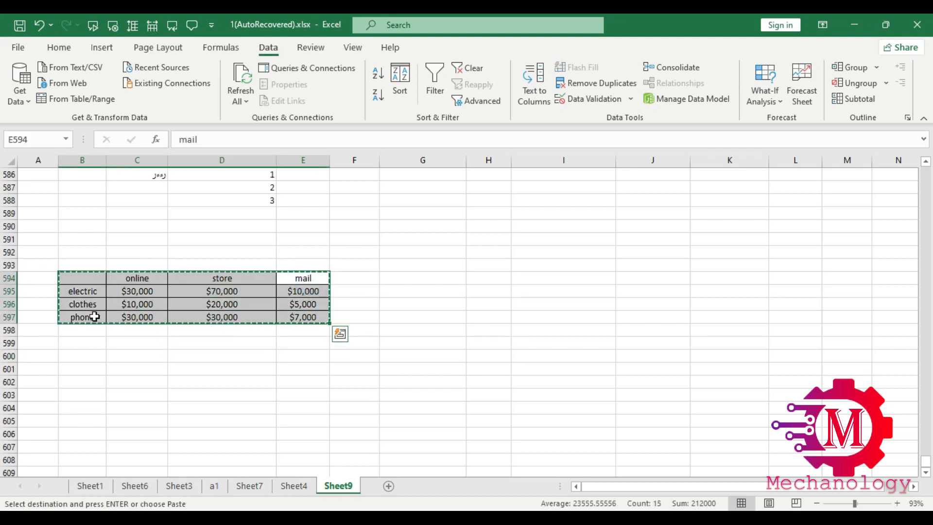
left_click(140, 371)
scroll(140, 371, "down", 3)
left_click(119, 316)
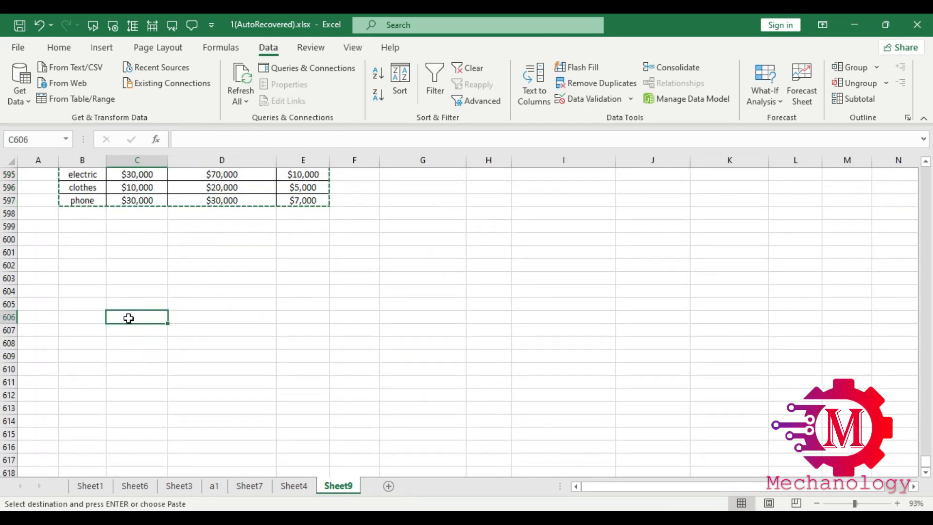
right_click(129, 316)
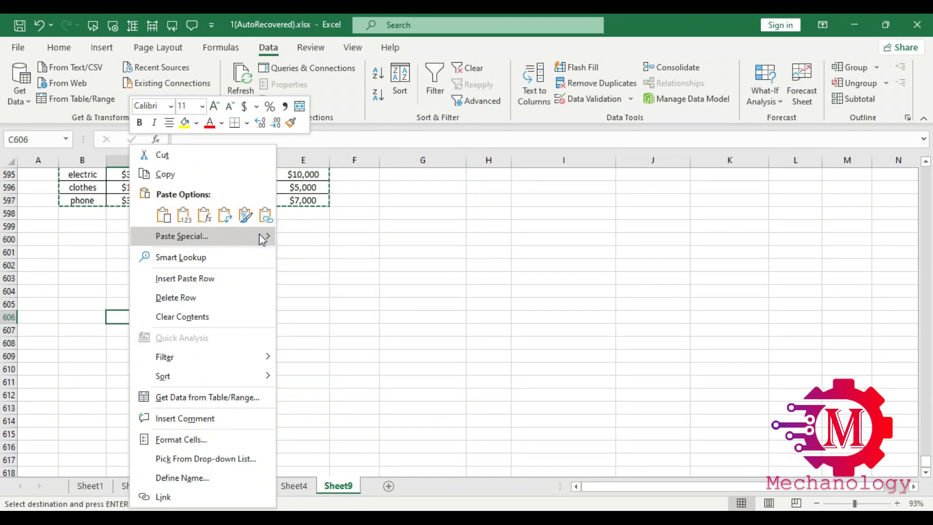
left_click(227, 238)
left_click_drag(205, 129, 464, 155)
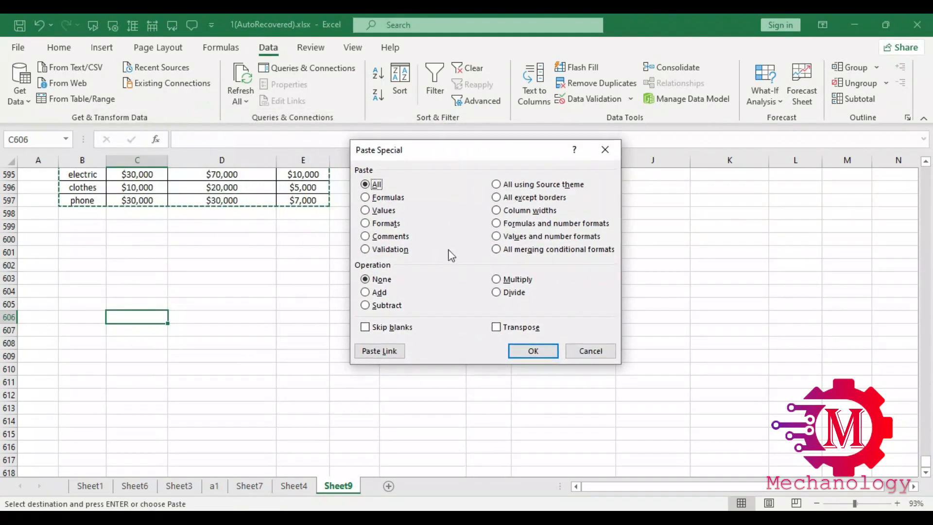
left_click(501, 327)
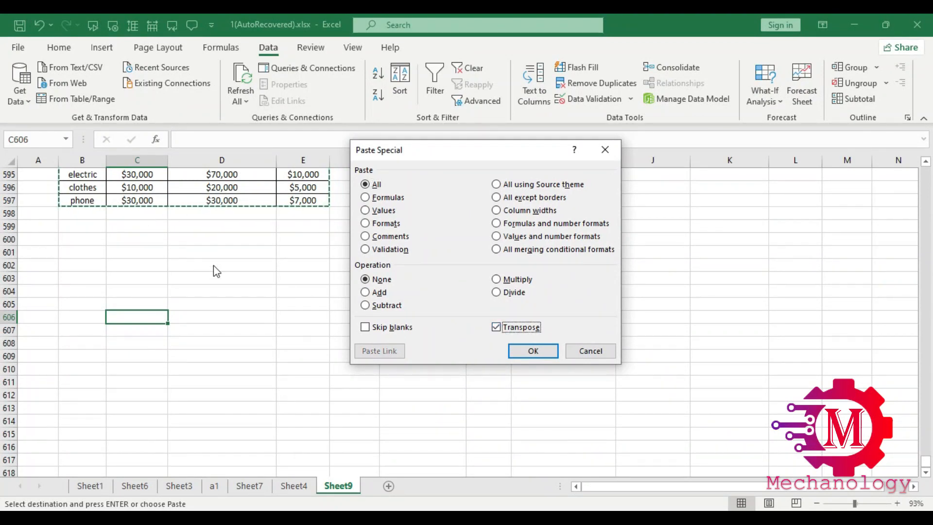
left_click(533, 350)
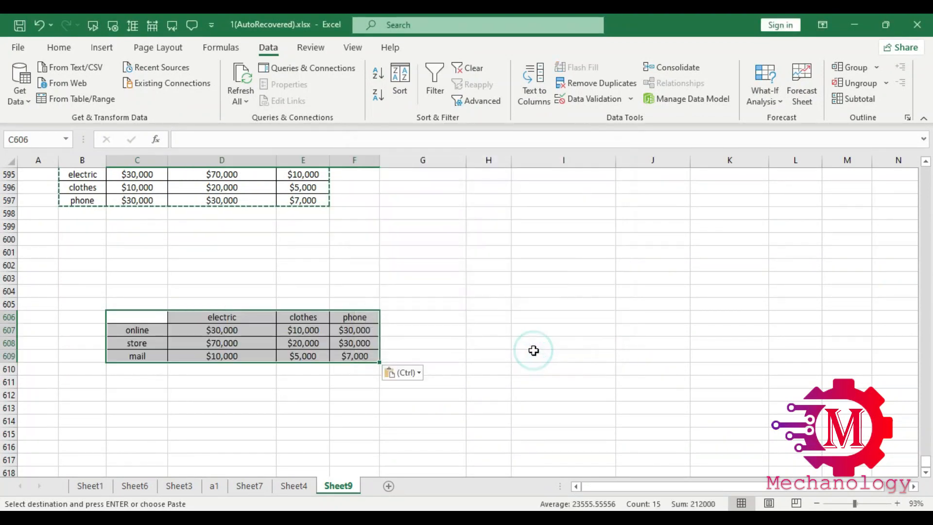
scroll(198, 256, "up", 1)
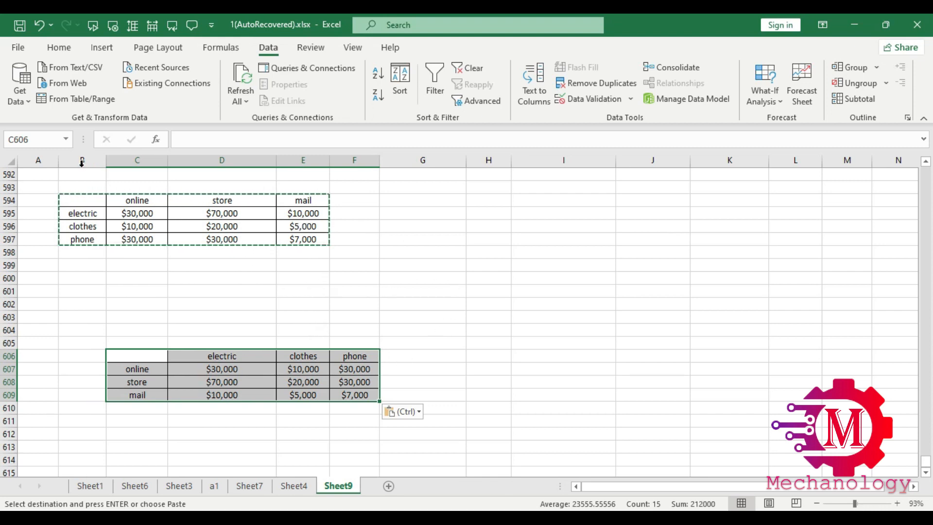
right_click(439, 281)
left_click(531, 242)
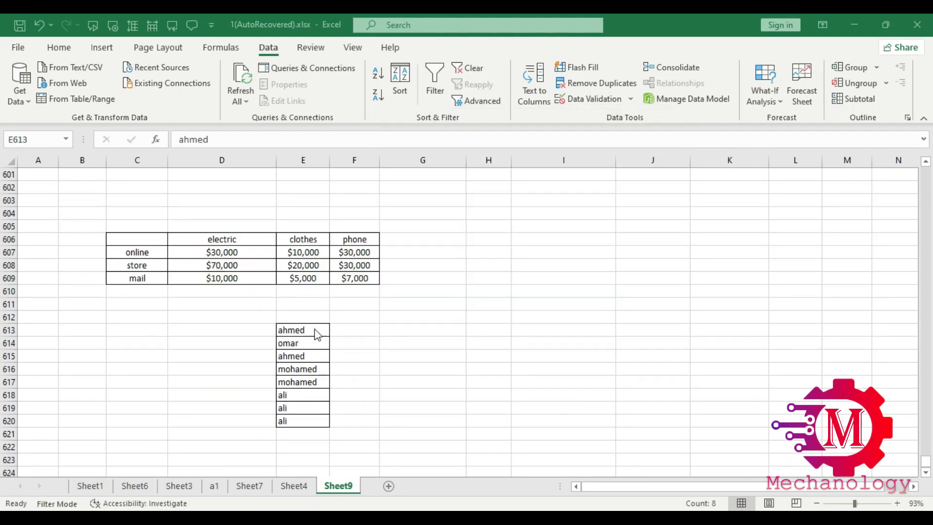
Remove the duplicate names from E613:E620 based on Column E, and select the remaining names in E613:E616
key("ctrl+shift+Down")
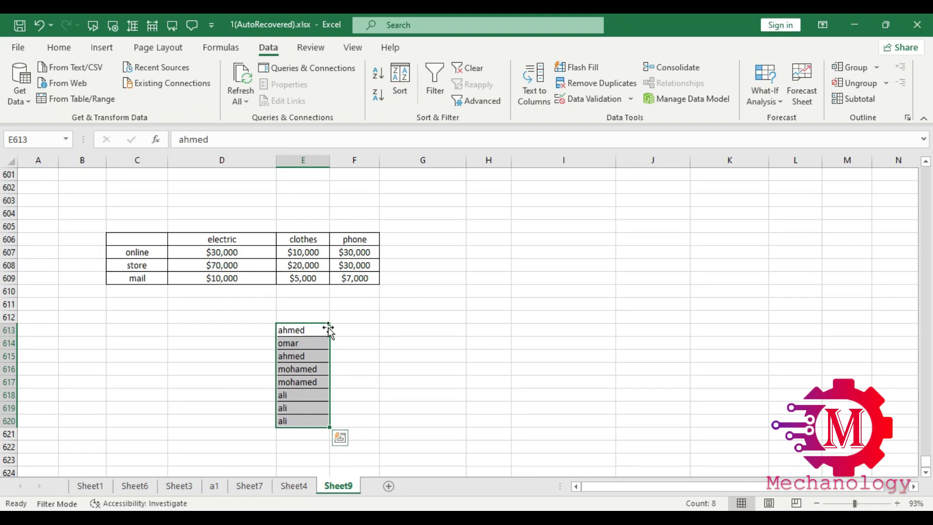
left_click(356, 344)
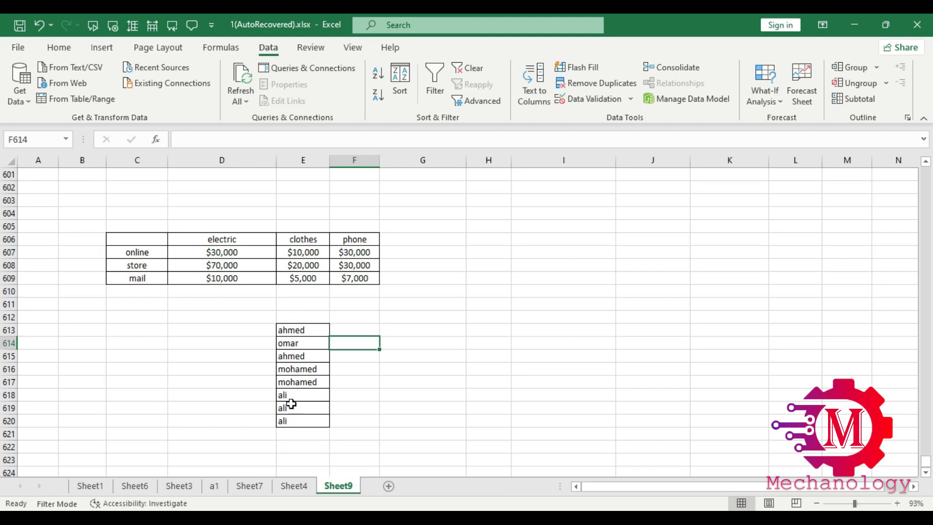
left_click_drag(301, 331, 304, 419)
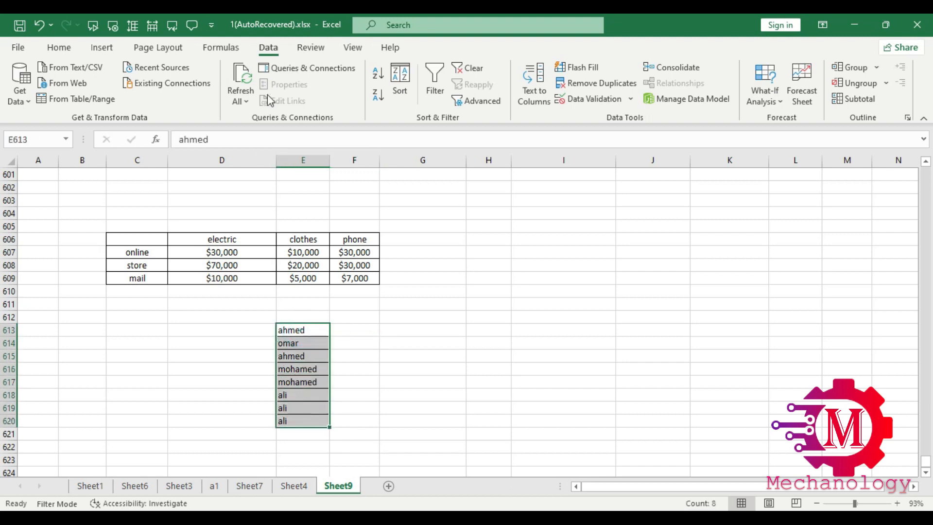
left_click(271, 49)
left_click(620, 84)
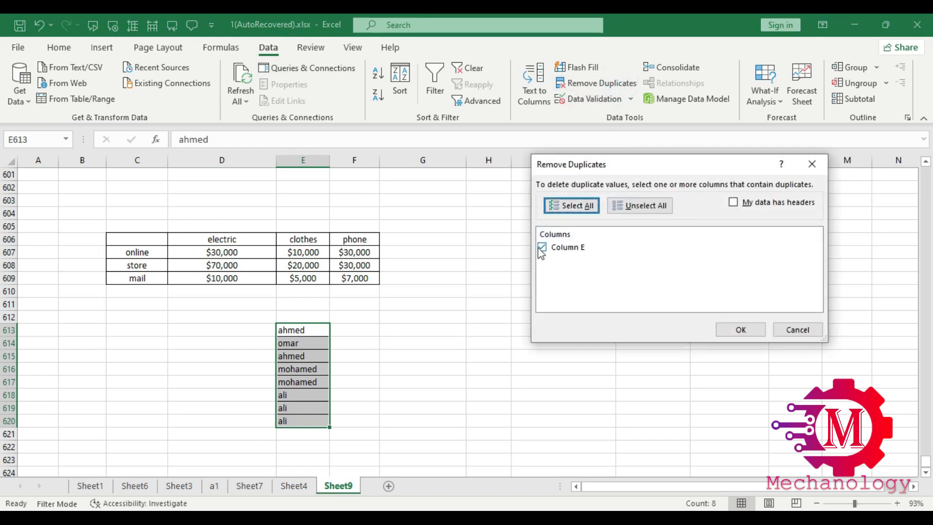
left_click(753, 333)
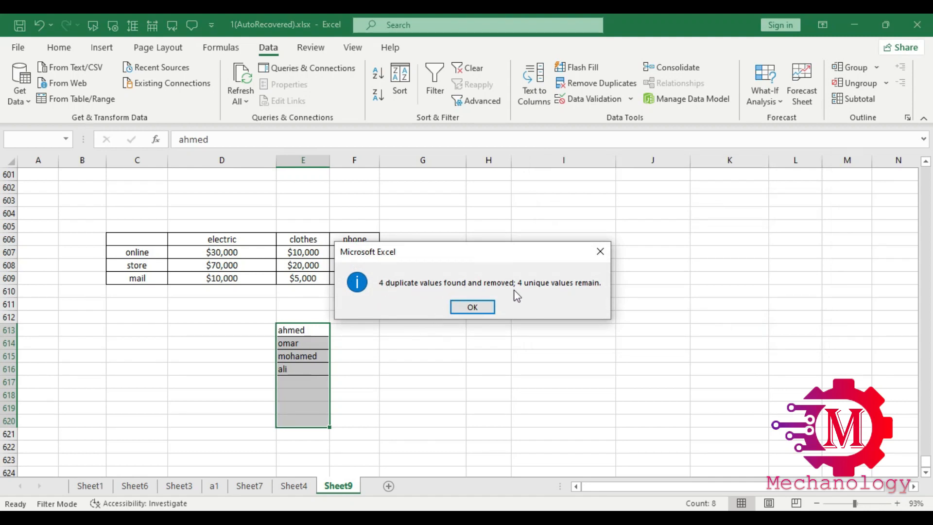
left_click(472, 308)
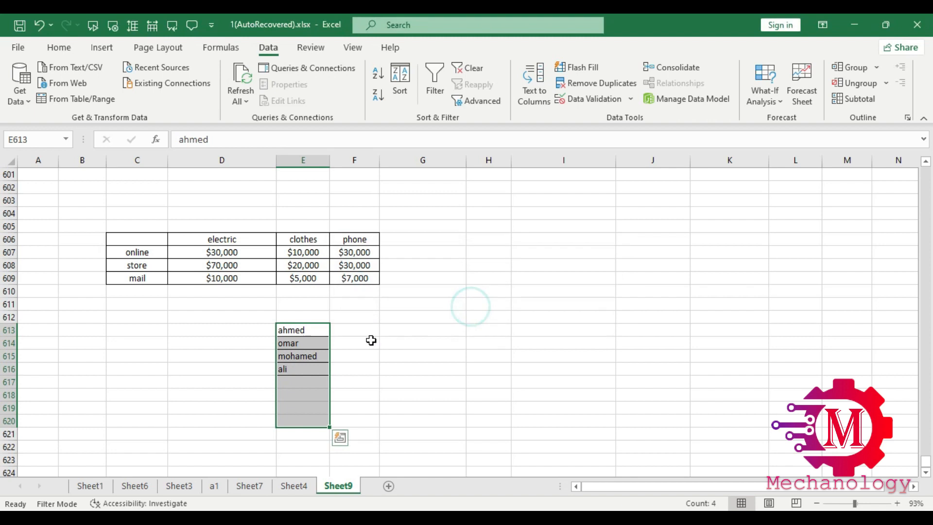
left_click(394, 355)
left_click_drag(320, 330, 321, 369)
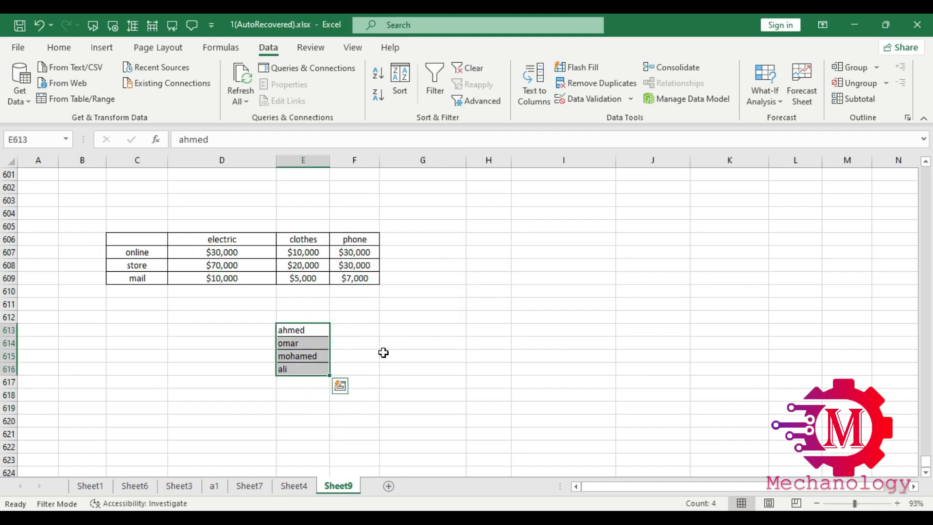